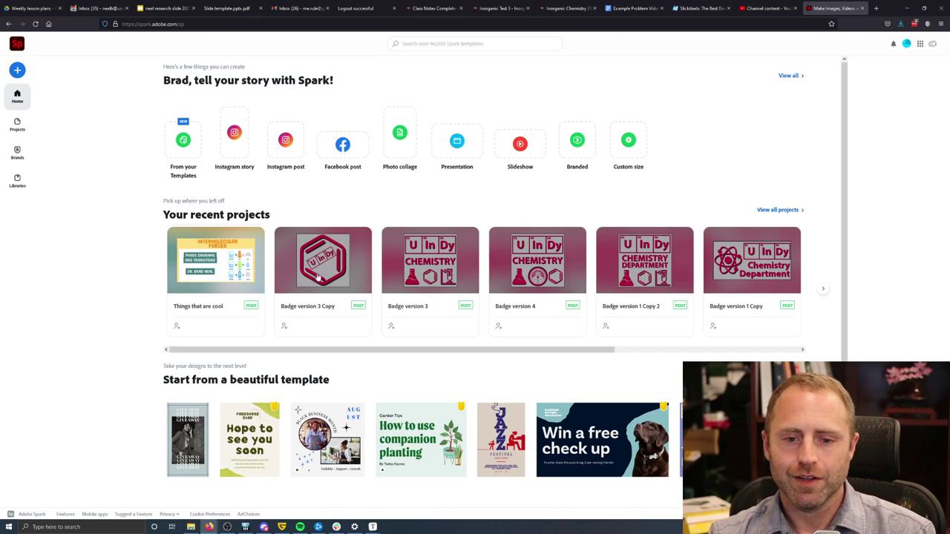
Open the full Projects list, browse it by date, and open the new-project menu.
mouse_move(609, 252)
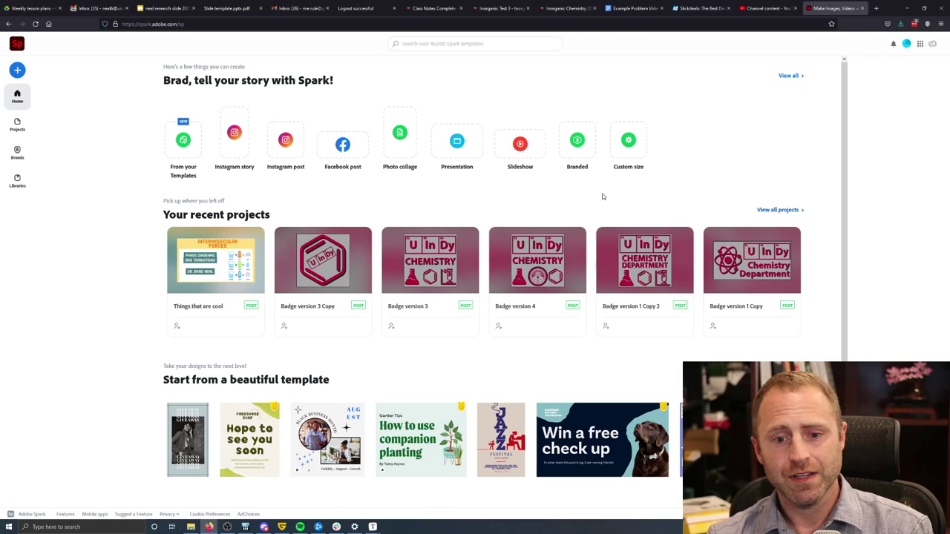
mouse_move(620, 201)
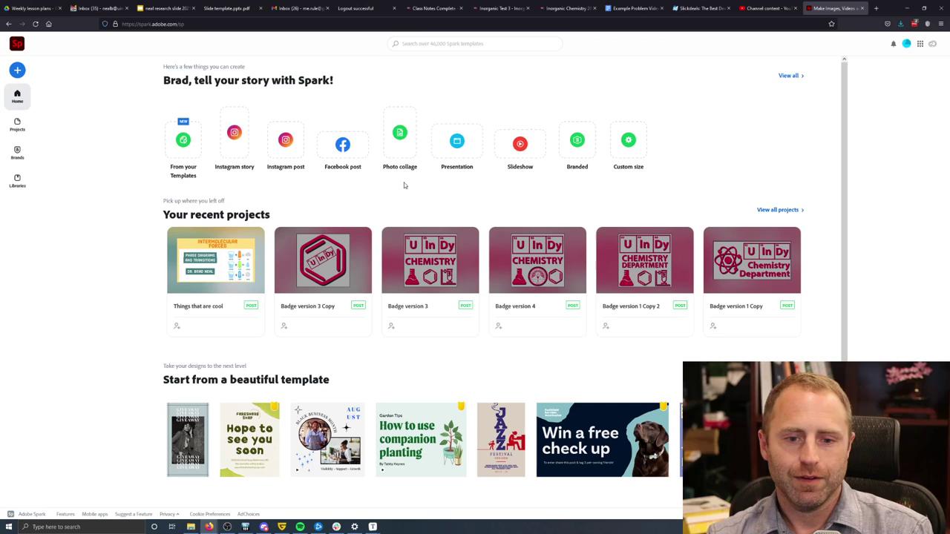
click(790, 210)
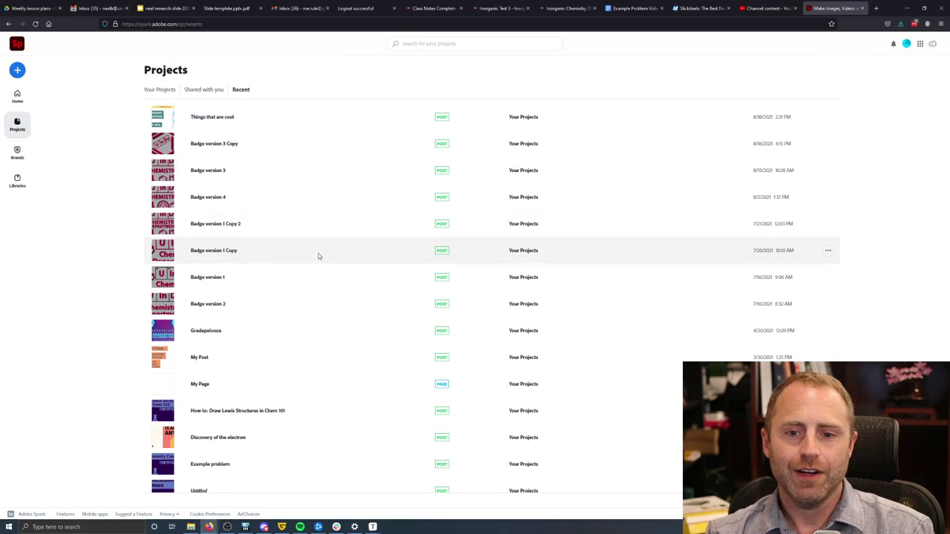
scroll(222, 274, down, 1)
scroll(222, 286, down, 3)
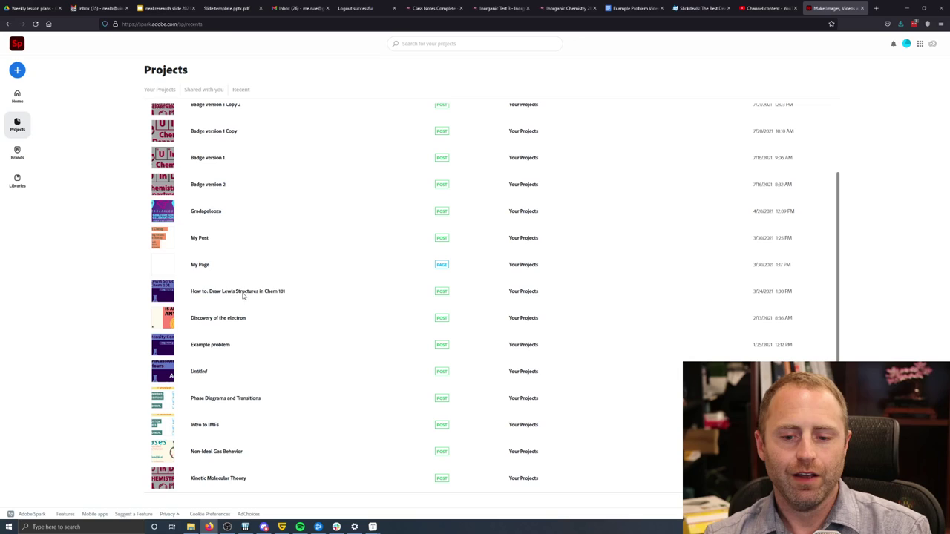
scroll(240, 297, down, 5)
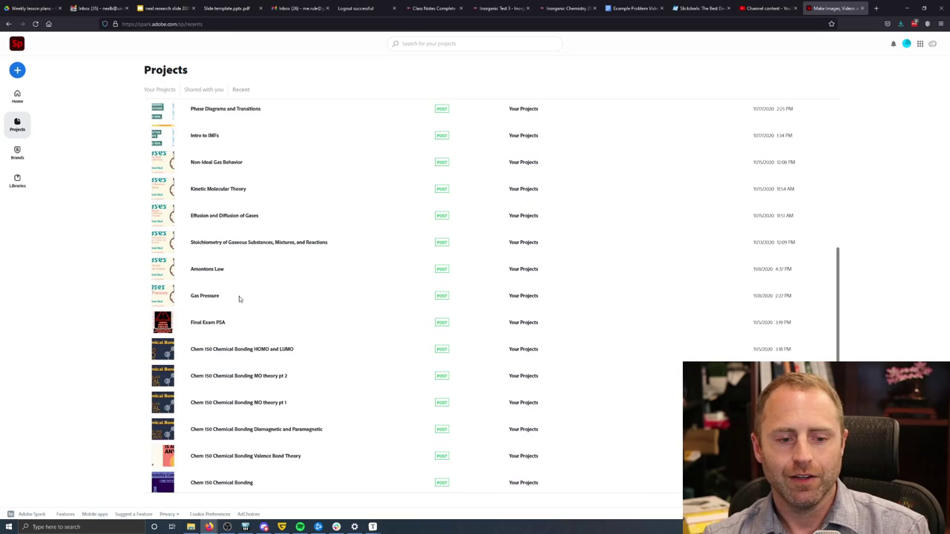
scroll(243, 304, down, 1)
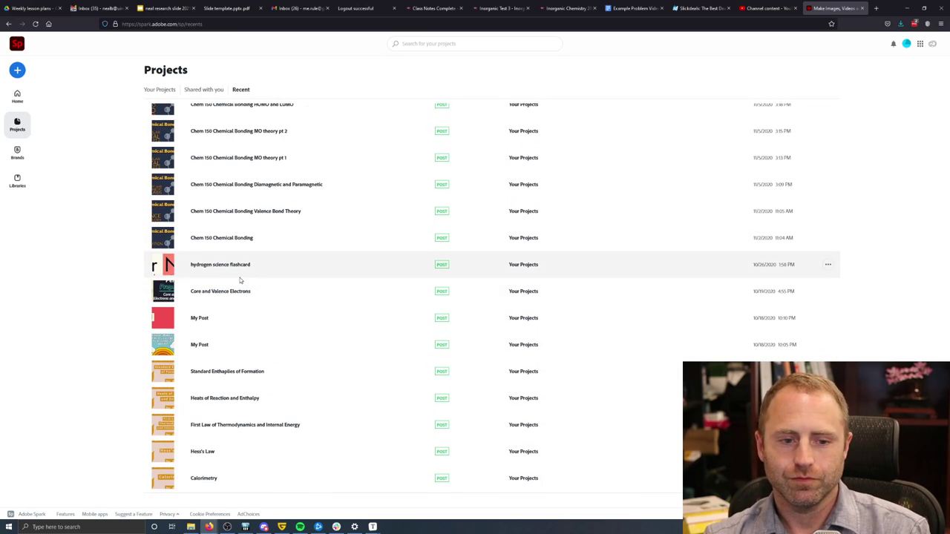
scroll(240, 279, up, 15)
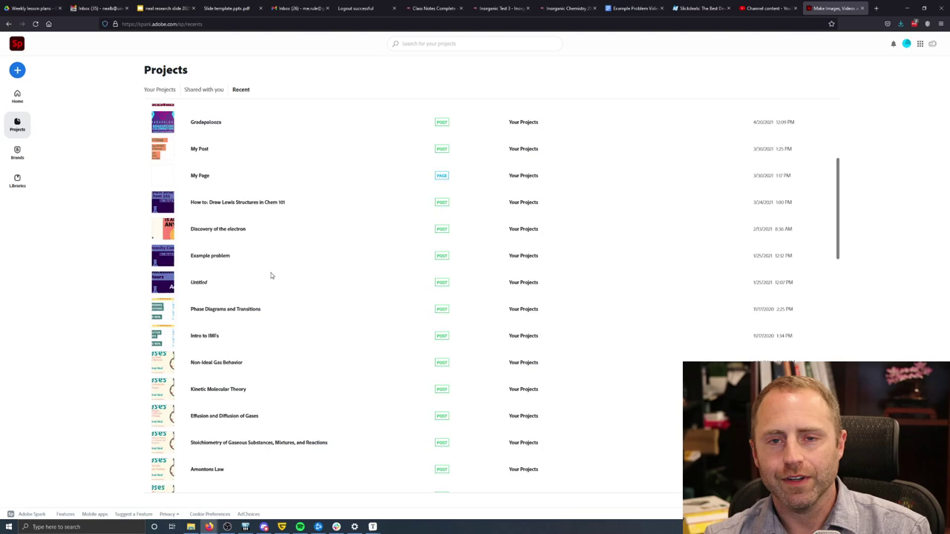
click(17, 70)
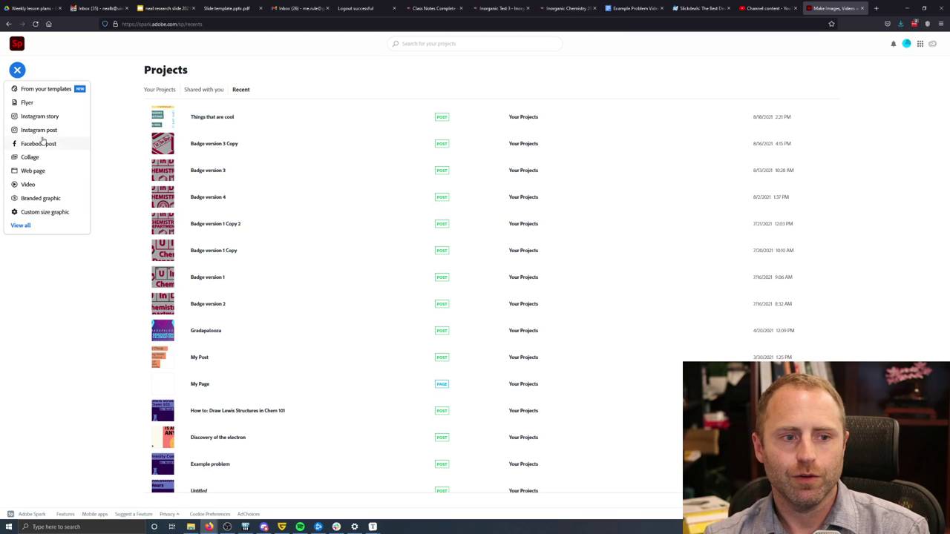
Browse the full template gallery and start a design from the YouTube Thumbnail template.
click(21, 227)
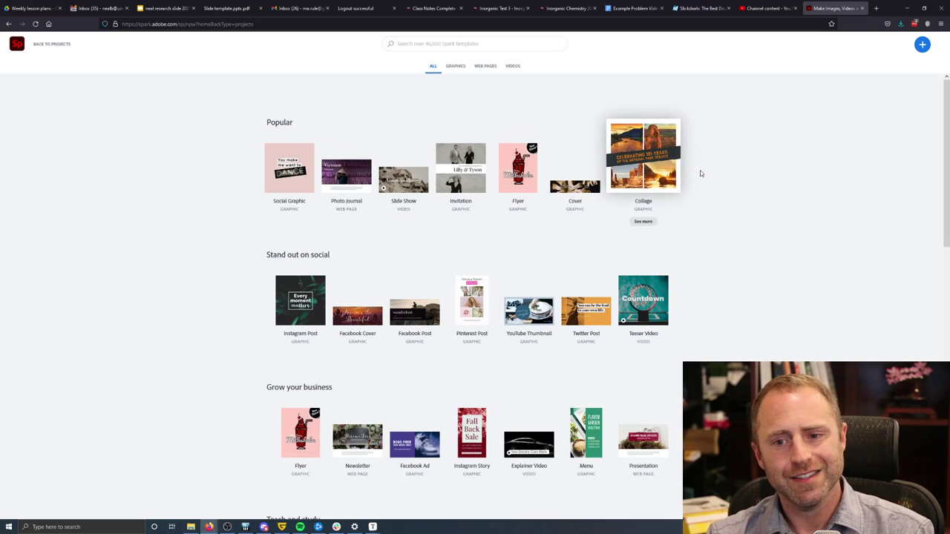
scroll(354, 246, down, 1)
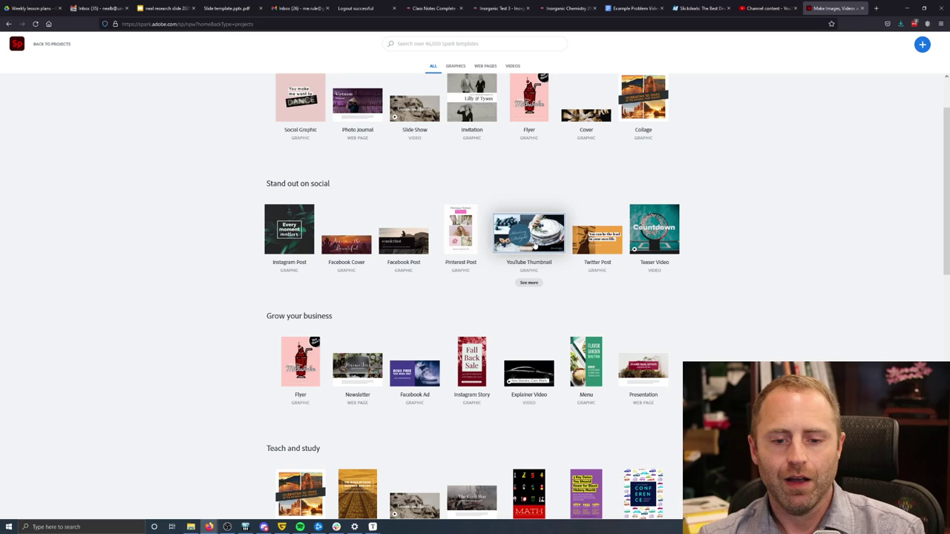
scroll(534, 244, down, 1)
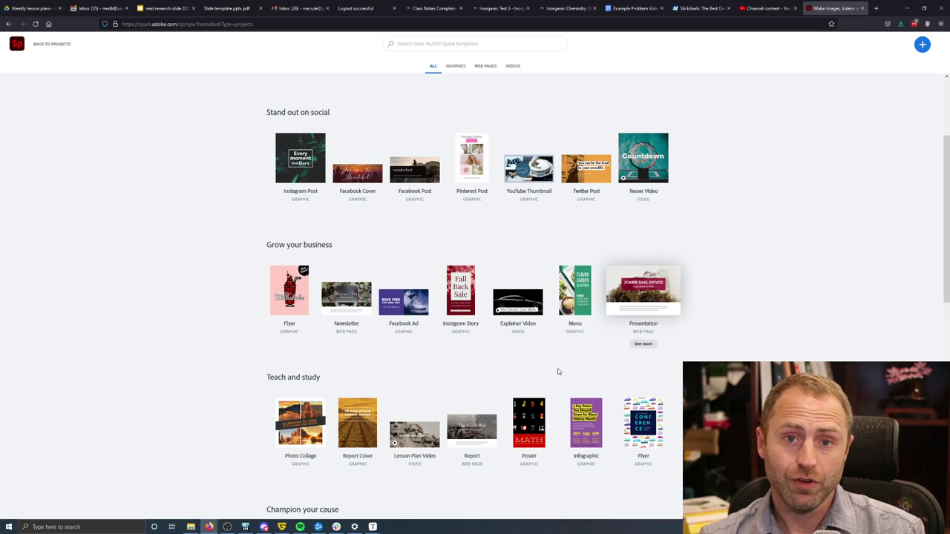
scroll(519, 256, down, 3)
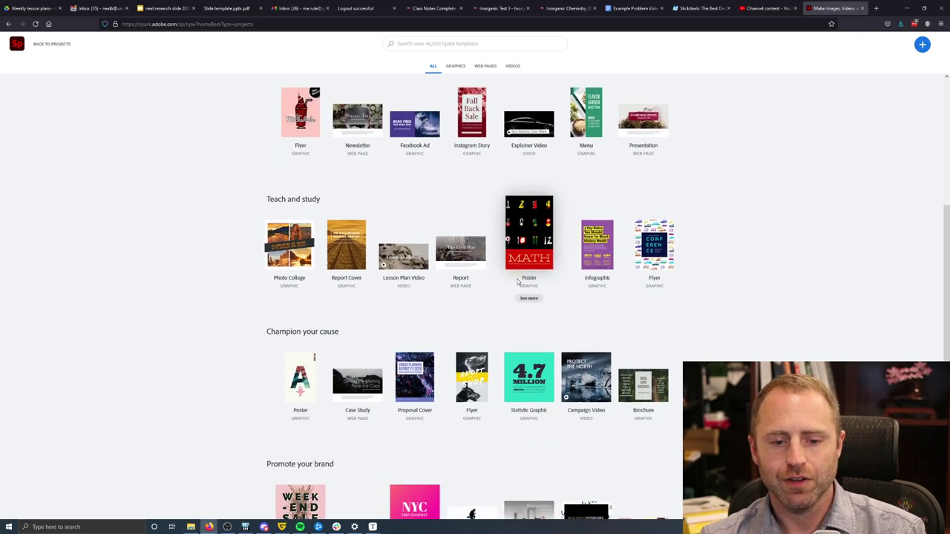
scroll(518, 280, down, 2)
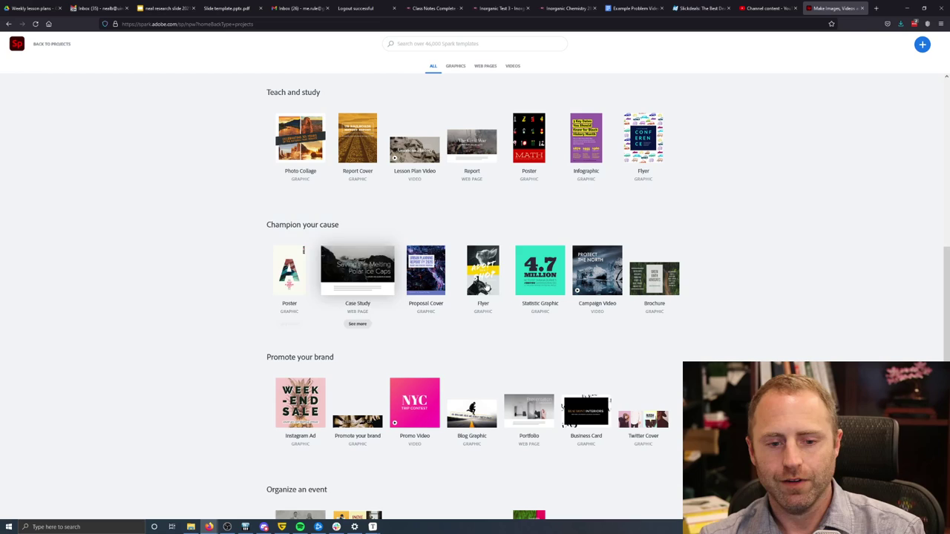
scroll(471, 312, up, 4)
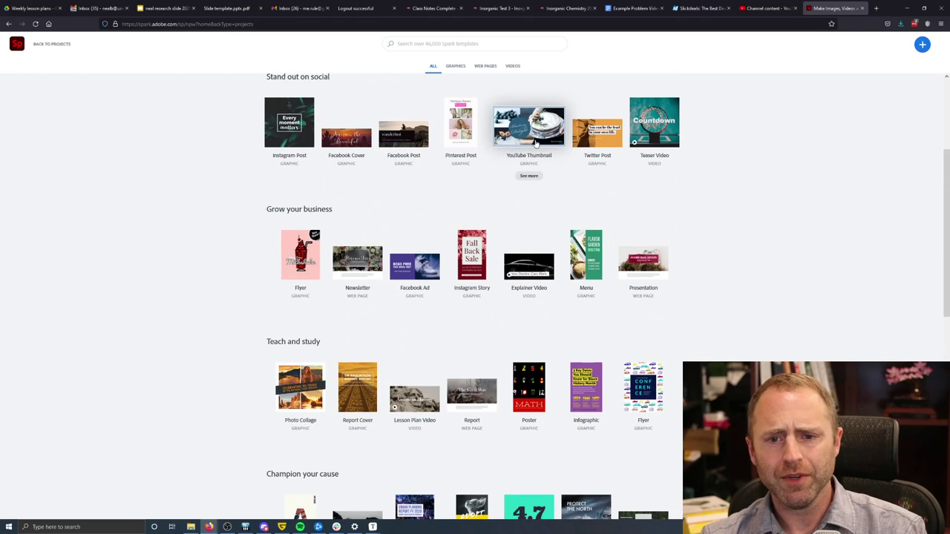
scroll(520, 191, up, 1)
click(553, 213)
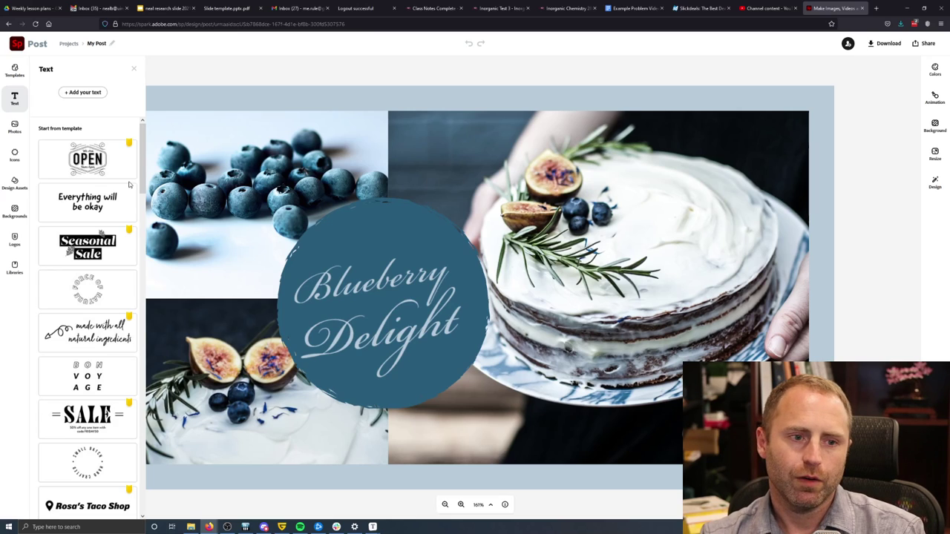
Add the OPEN and 'Everything will be okay' text designs, then delete the latter.
click(93, 173)
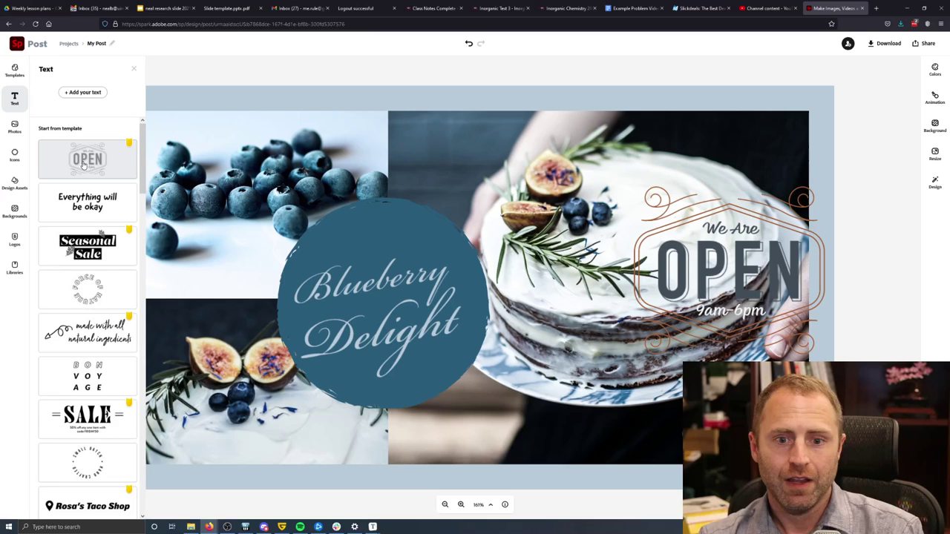
click(84, 215)
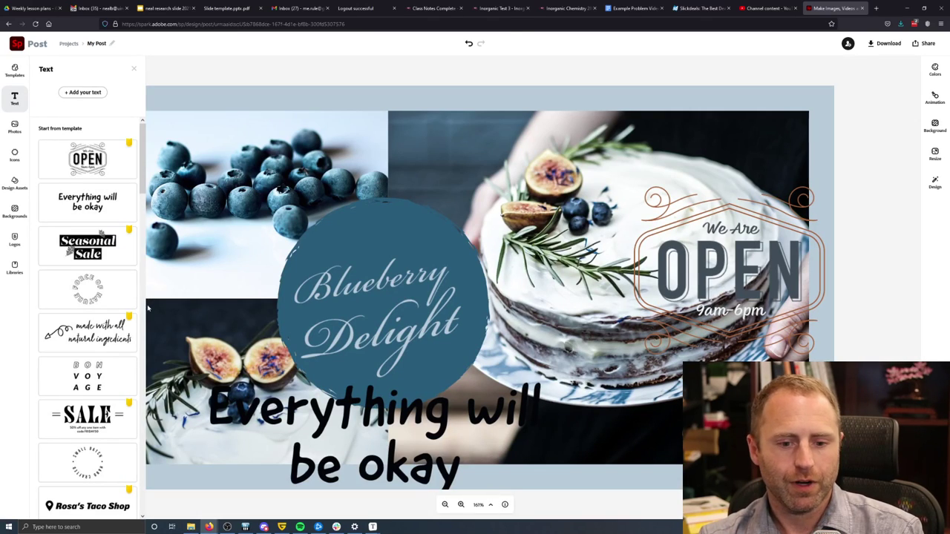
click(380, 391)
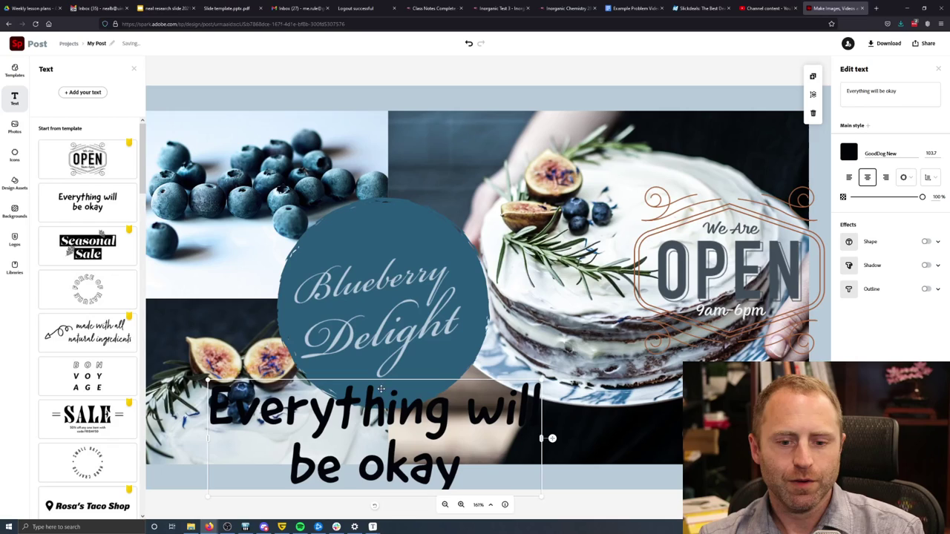
key(Delete)
Delete the We Are OPEN badge, then select the title and the background.
click(707, 255)
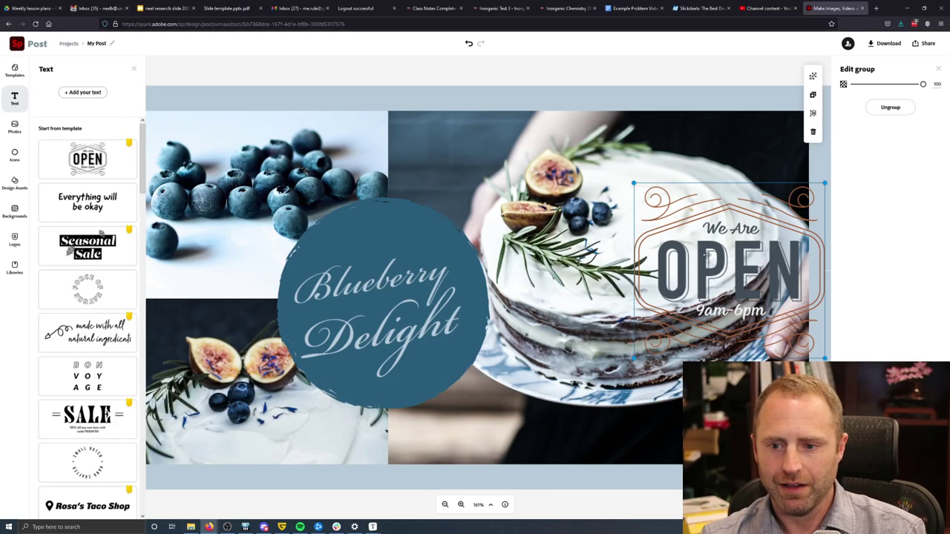
key(Delete)
click(409, 241)
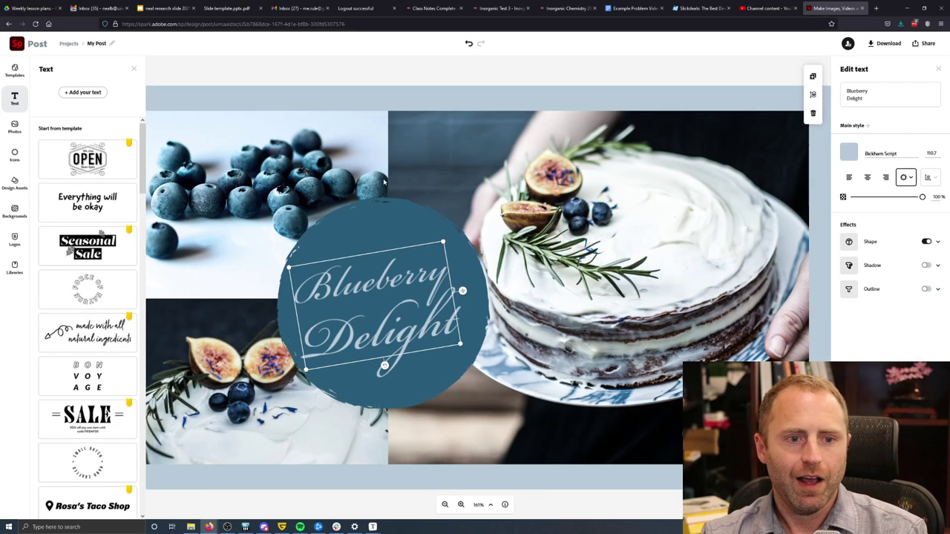
click(375, 109)
Delete the blueberry and fig photos with their layout cells, plus the cake photo.
click(360, 127)
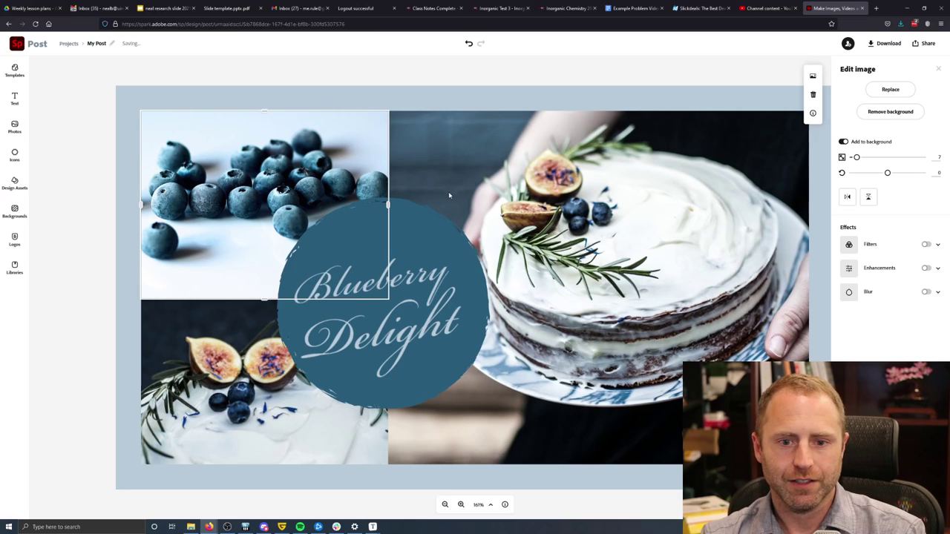
key(Delete)
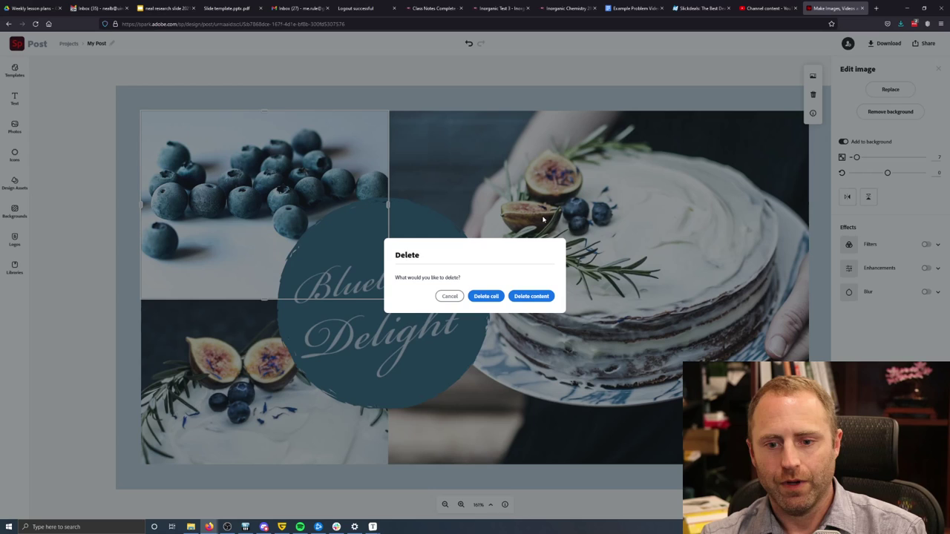
click(488, 297)
click(349, 147)
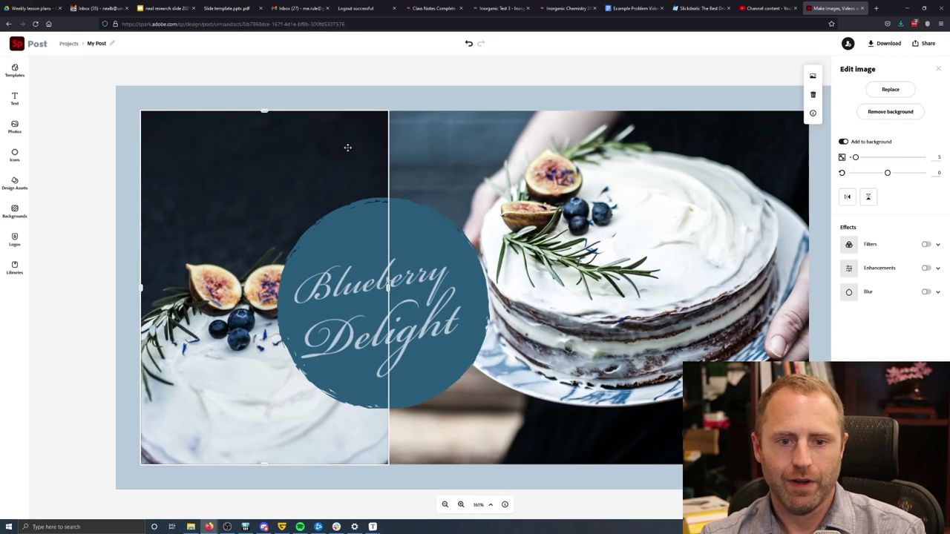
key(Delete)
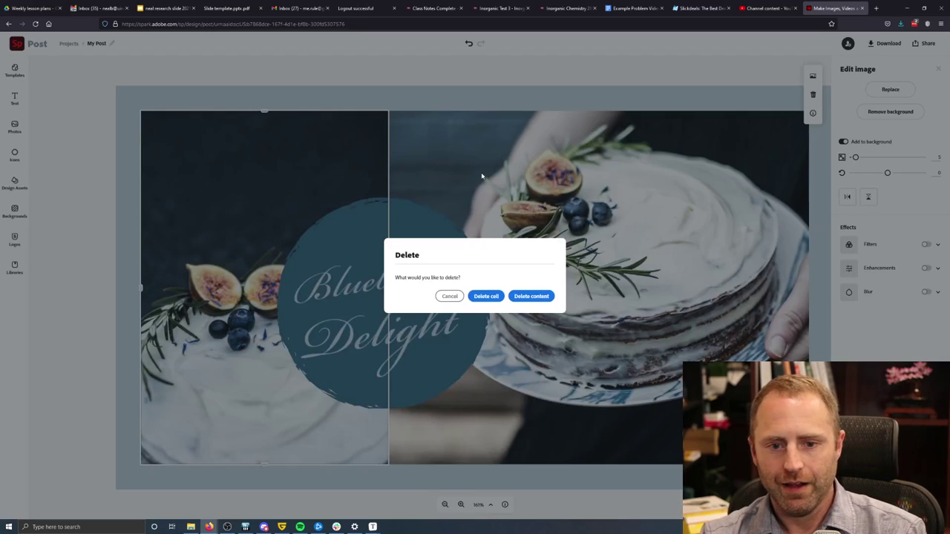
click(500, 296)
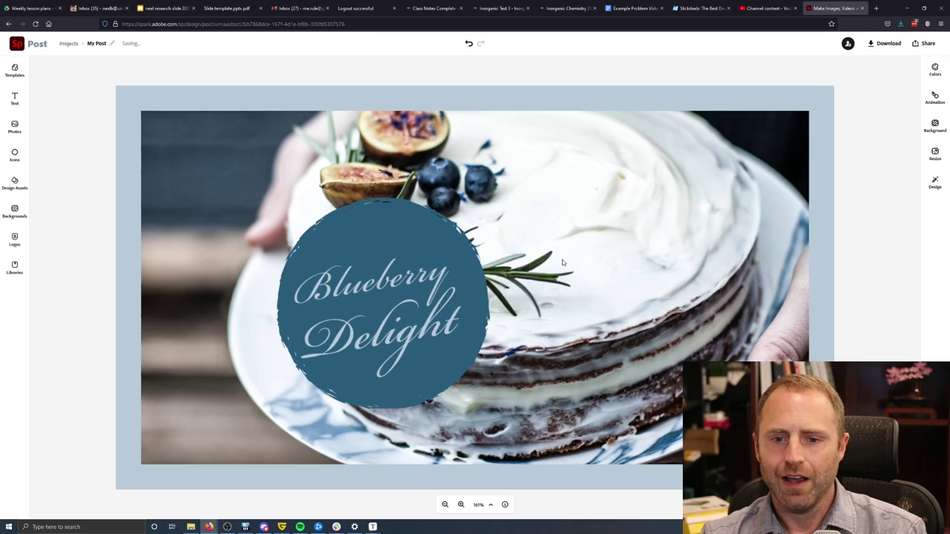
click(586, 245)
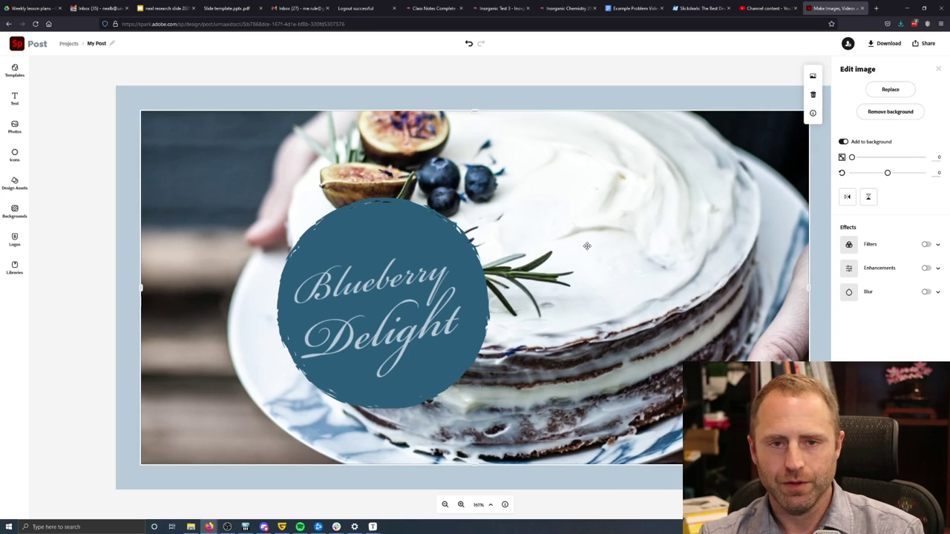
key(Delete)
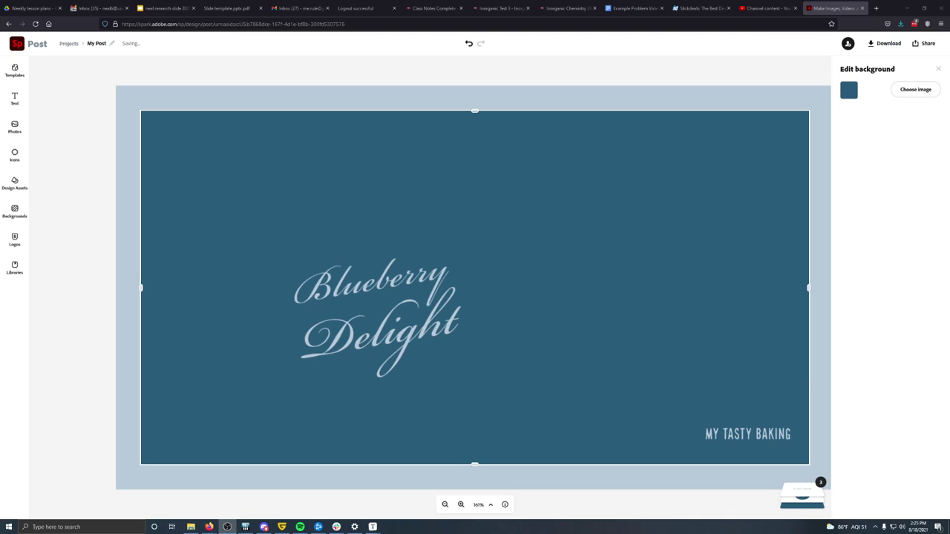
Select the title and retype 'Blueberry Delight' as 'Things That Are Cool'.
click(792, 491)
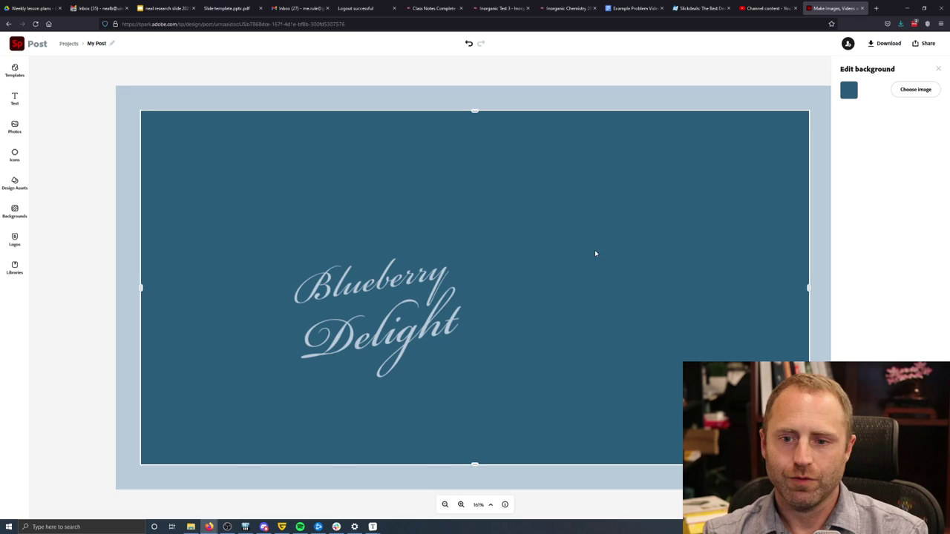
click(341, 286)
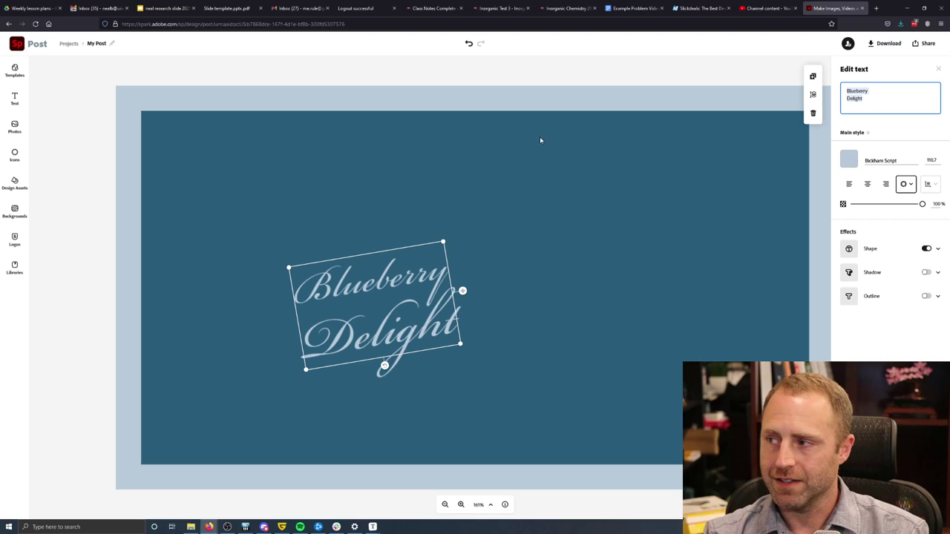
click(888, 106)
key(ctrl+a)
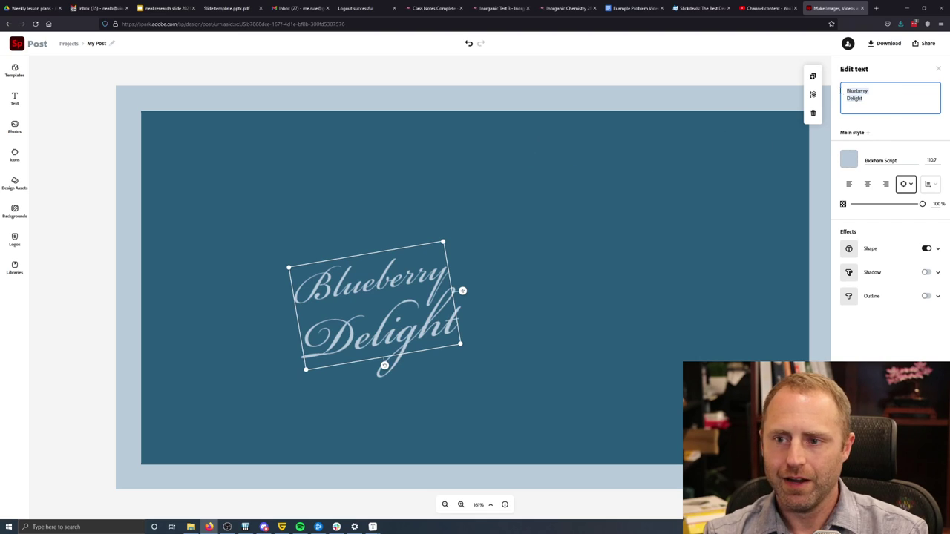
text(Things I thi)
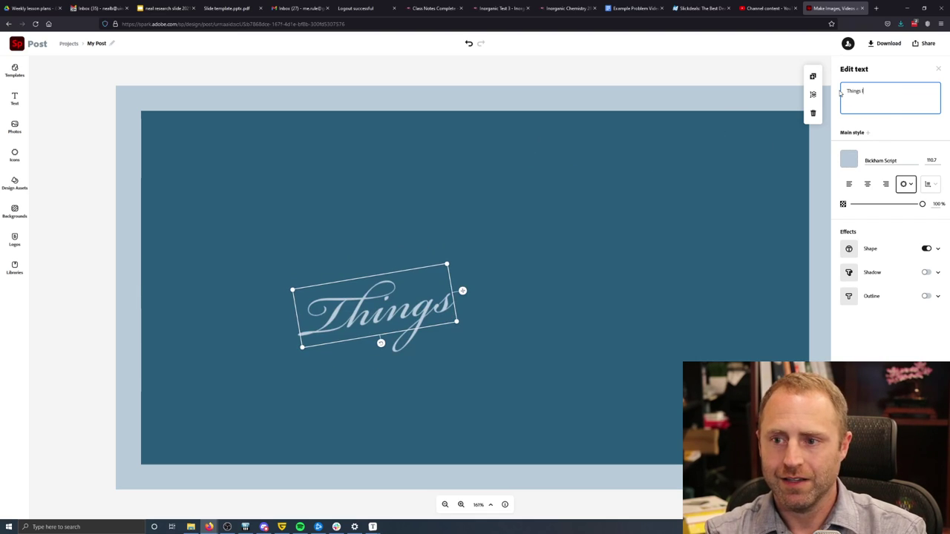
key(BackSpace)
key(BackSpace)
key(BackSpace)
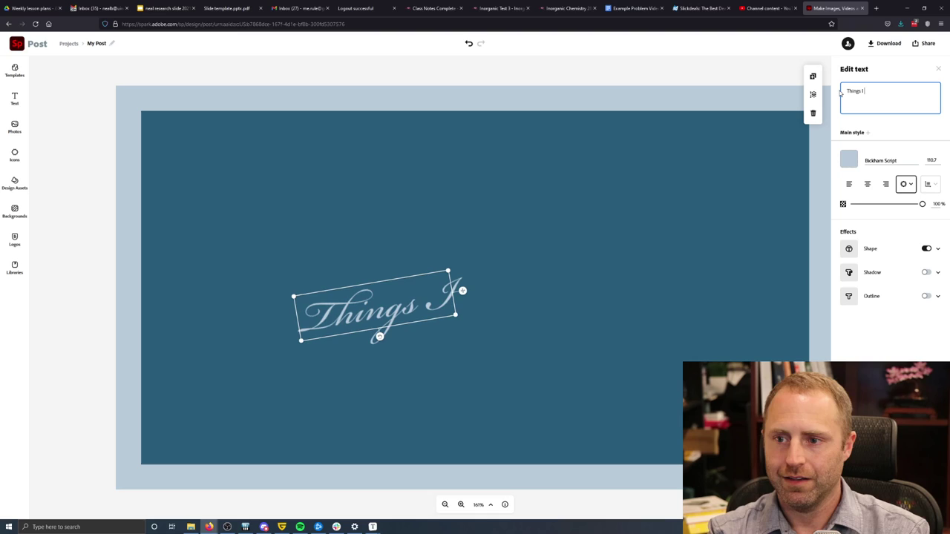
text(Think Are Cool)
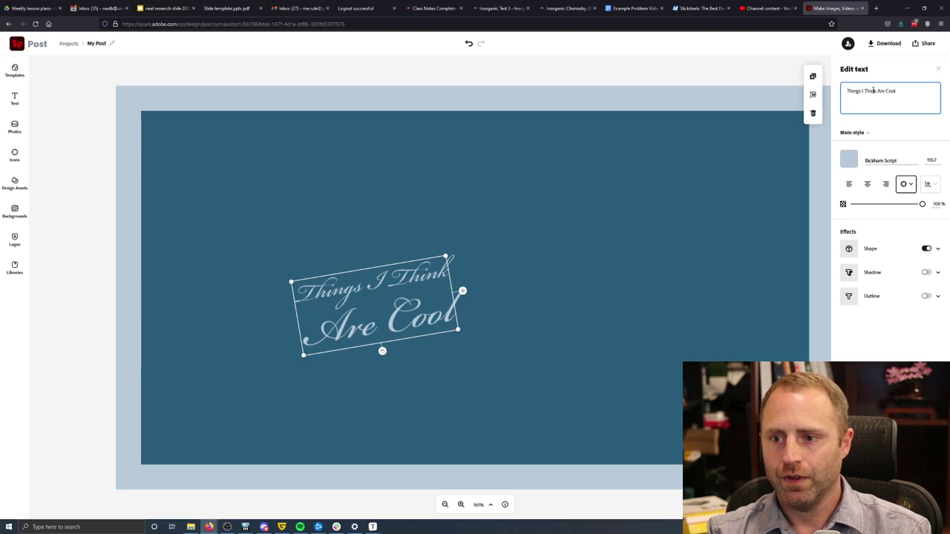
double_click(870, 90)
drag(876, 90, 861, 90)
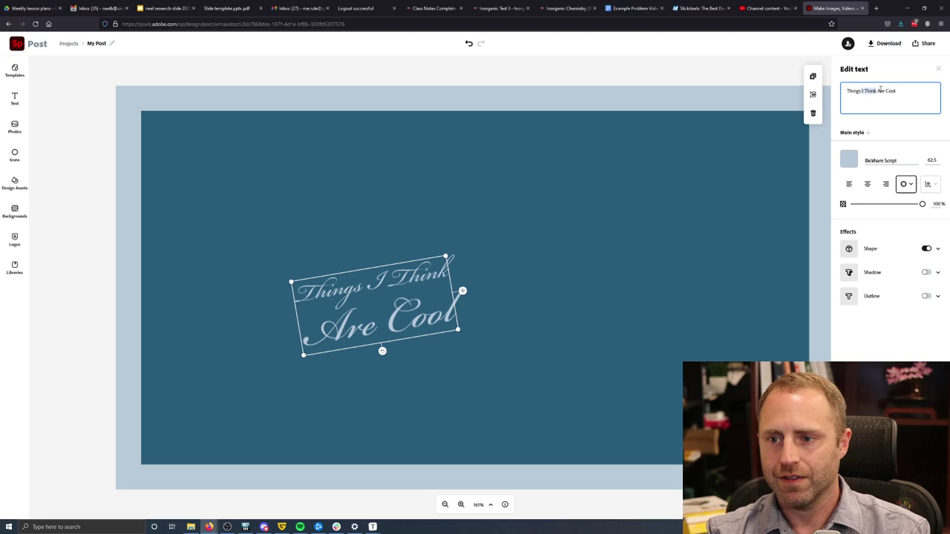
text(That)
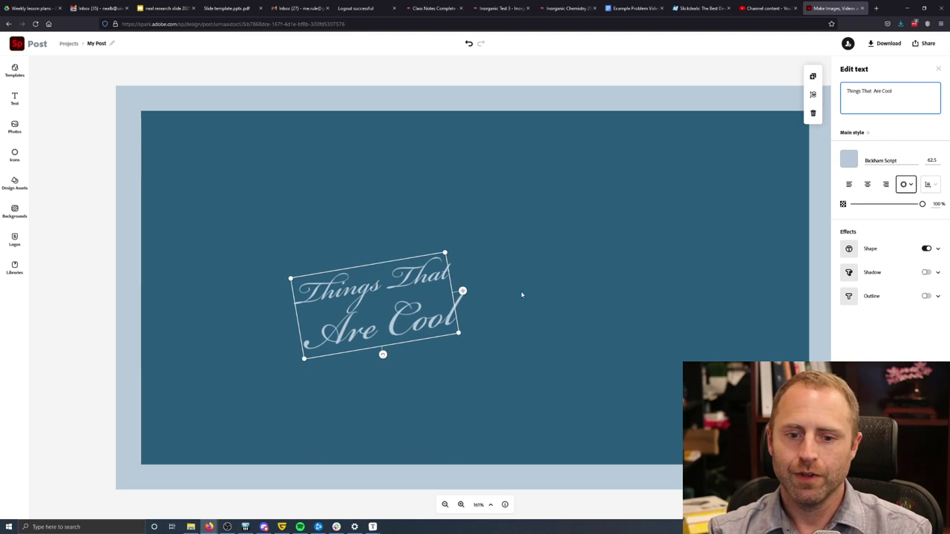
Set the title in Abril Fatface Regular and drag it larger, to size 116.7.
click(889, 155)
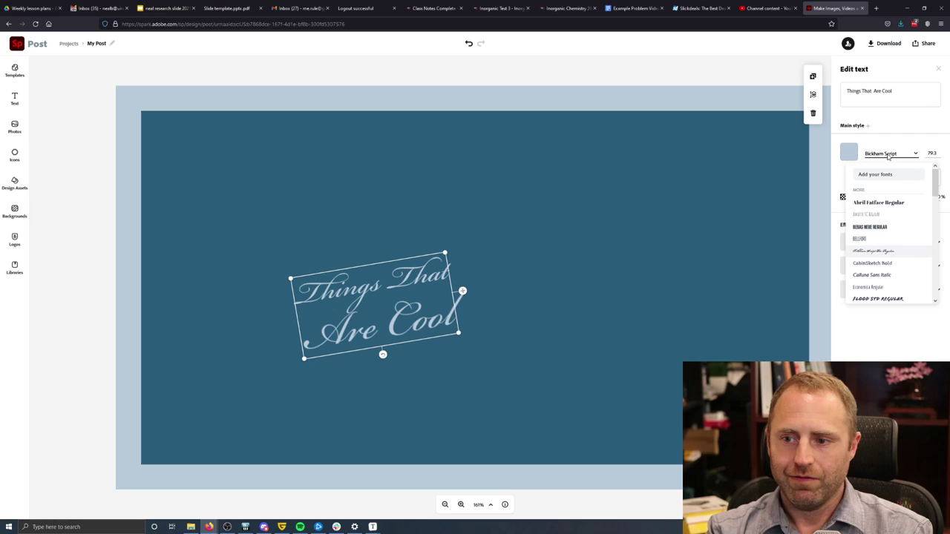
click(877, 202)
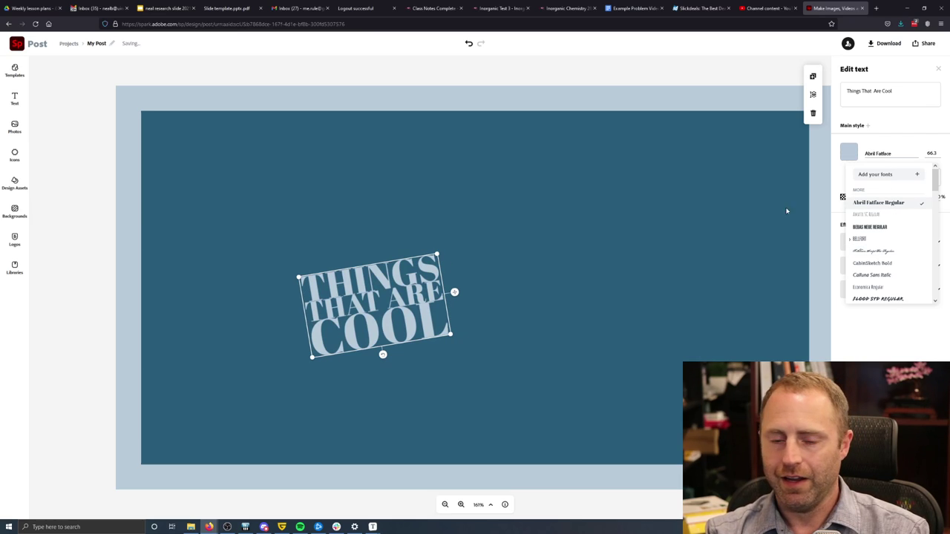
drag(299, 277, 175, 191)
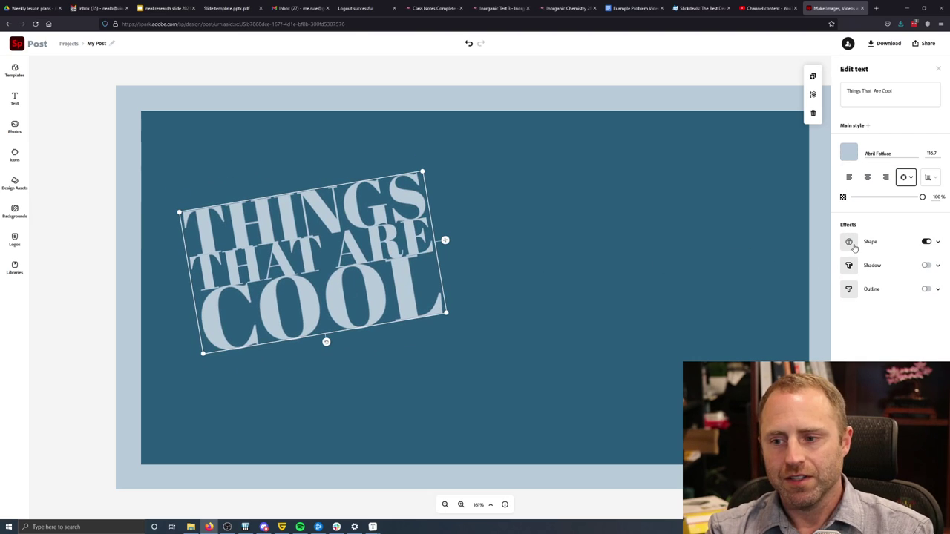
Give the title a Shape effect at 31% opacity and turn on its Shadow.
click(937, 245)
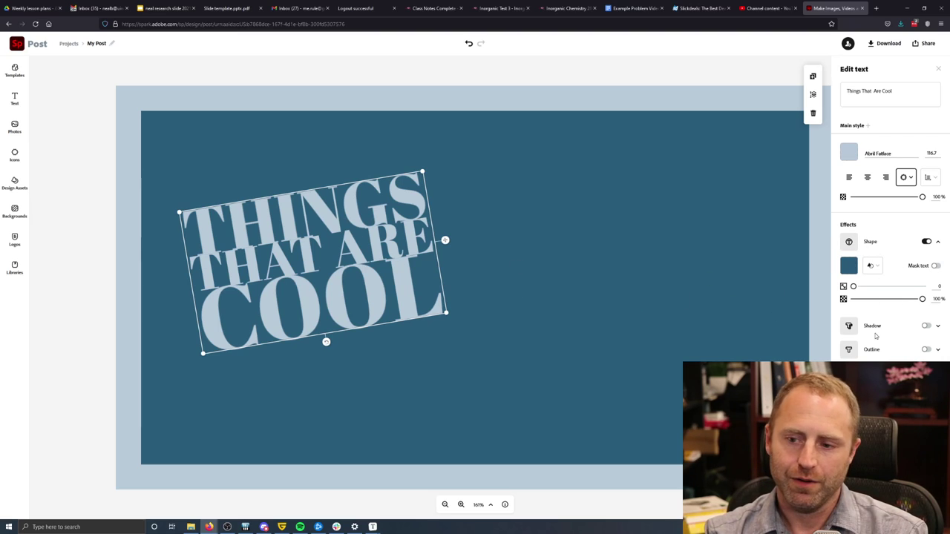
click(925, 326)
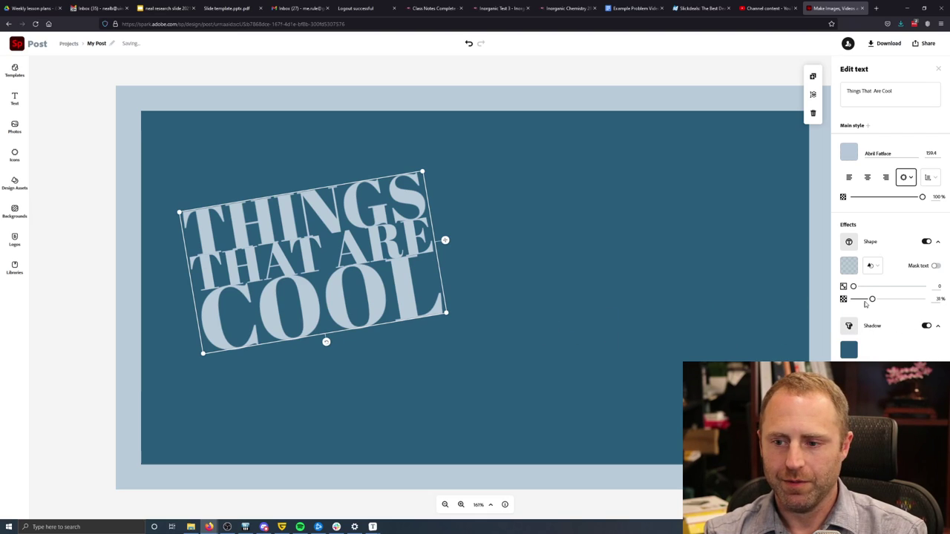
click(642, 272)
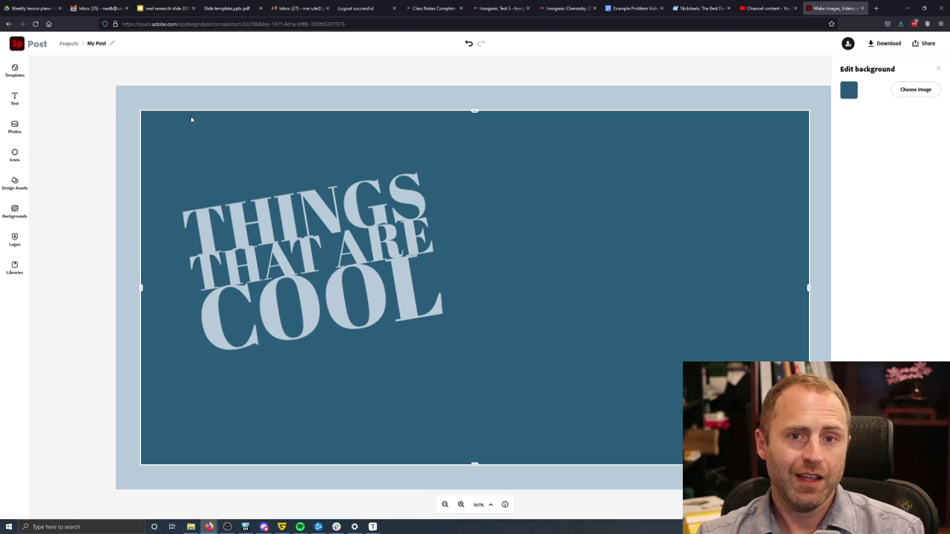
Search icons for 'Checkmark' and place the filled circled checkmark right of the title.
key(Escape)
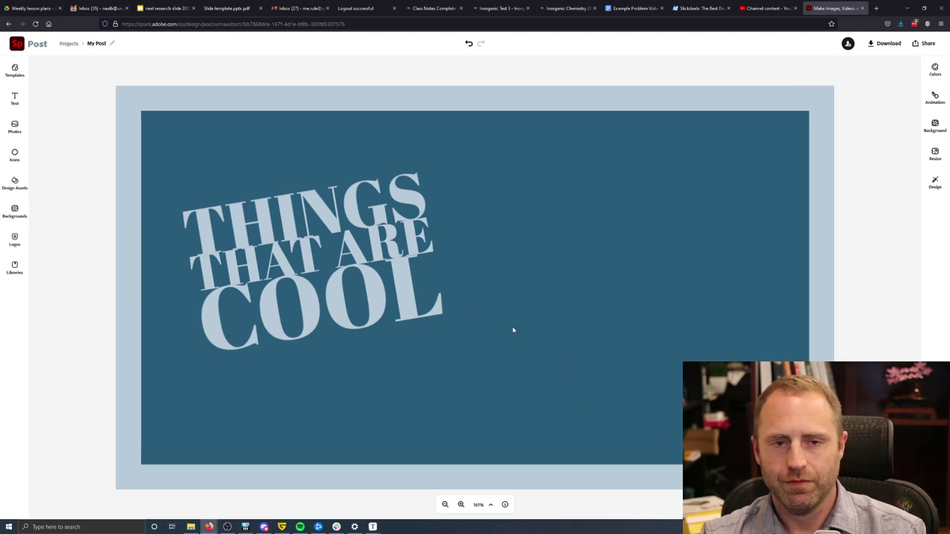
click(14, 154)
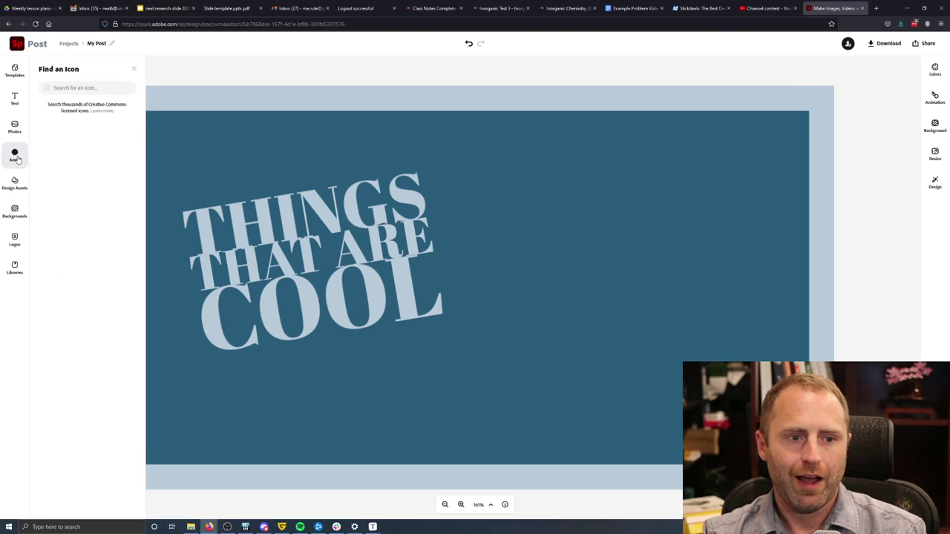
text(arrow)
key(Return)
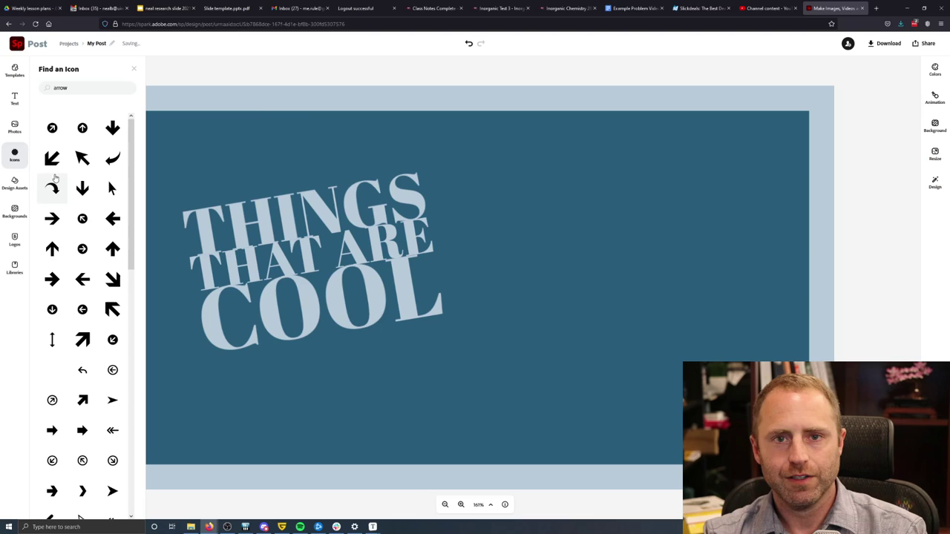
click(45, 89)
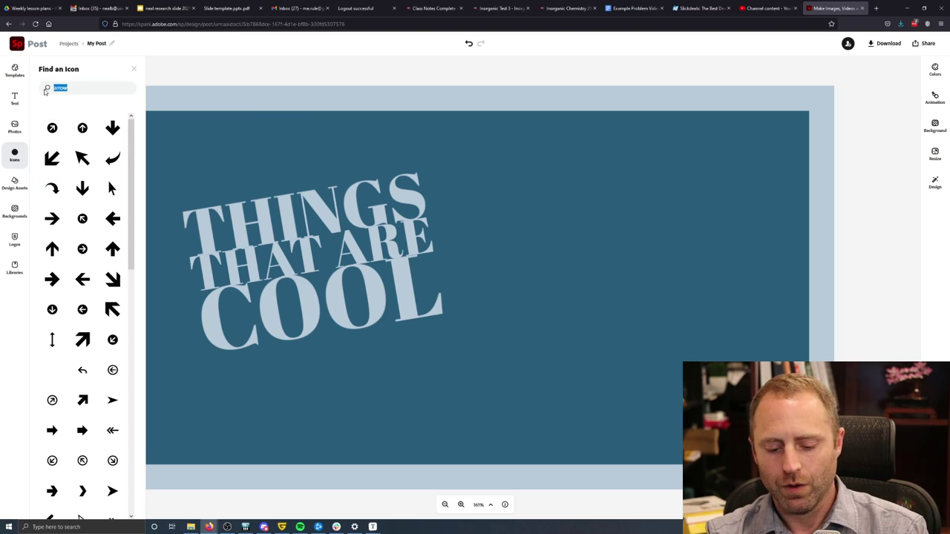
text(ckmark)
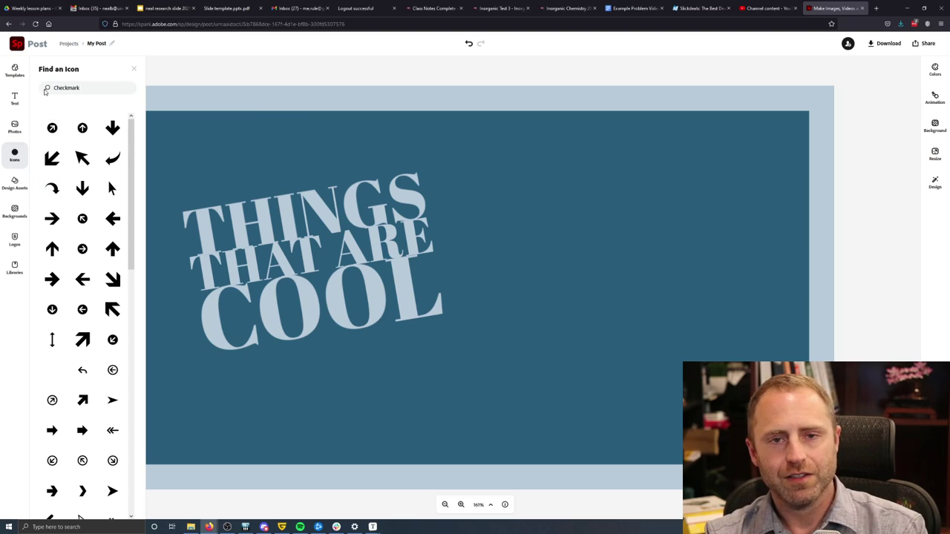
key(Return)
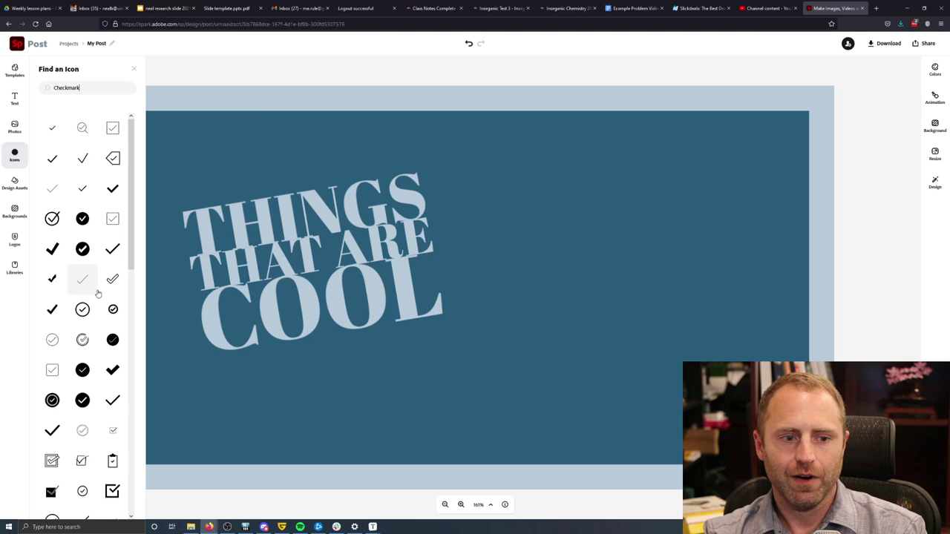
click(83, 255)
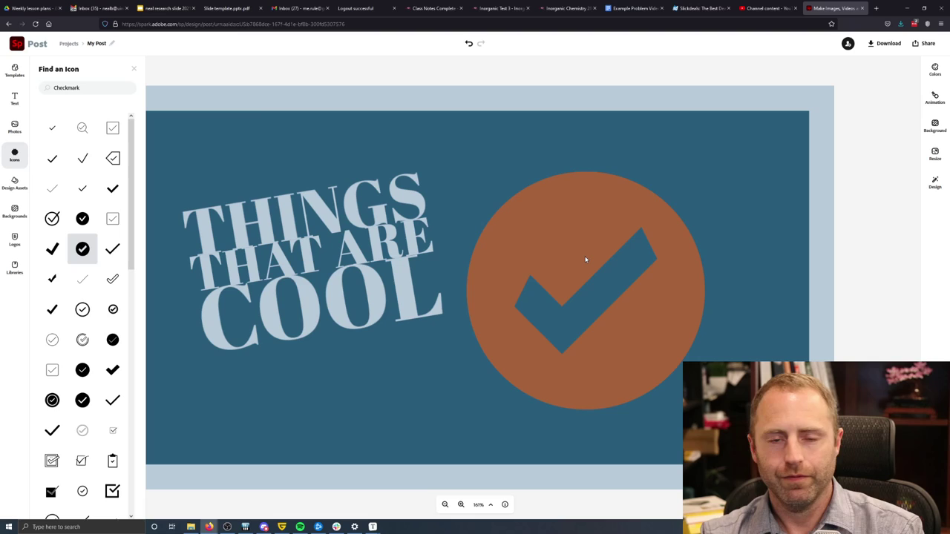
click(308, 302)
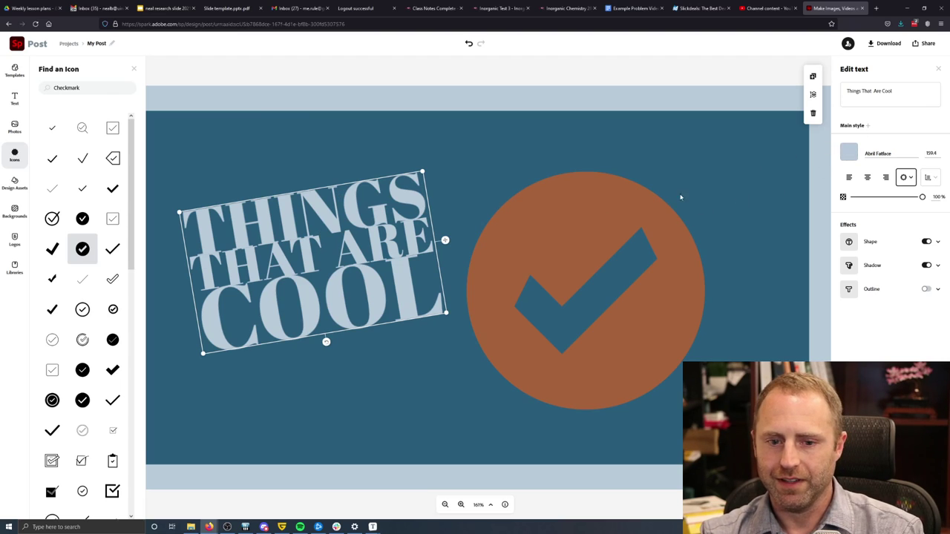
Recolour the checkmark icon with the peach palette swatch after trying light blue, then close Find an Icon.
click(602, 209)
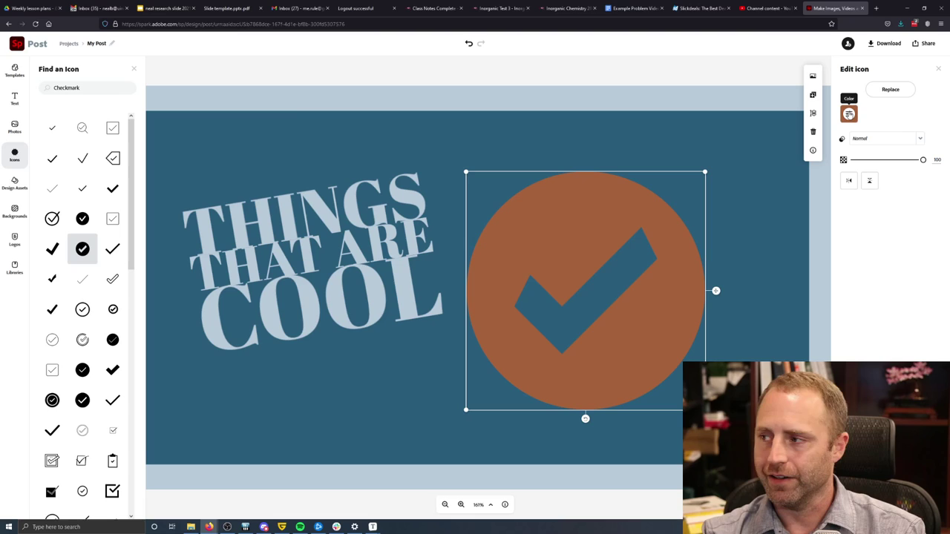
click(848, 113)
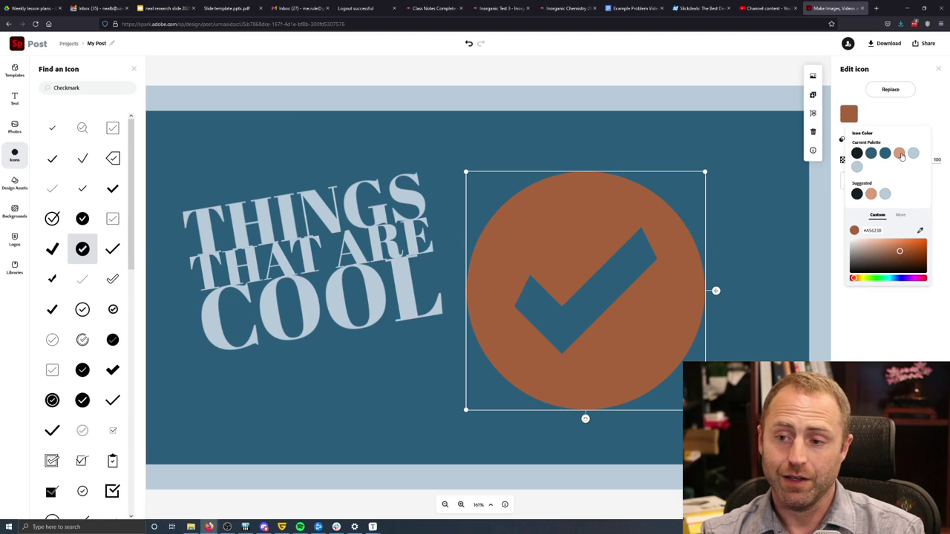
click(901, 155)
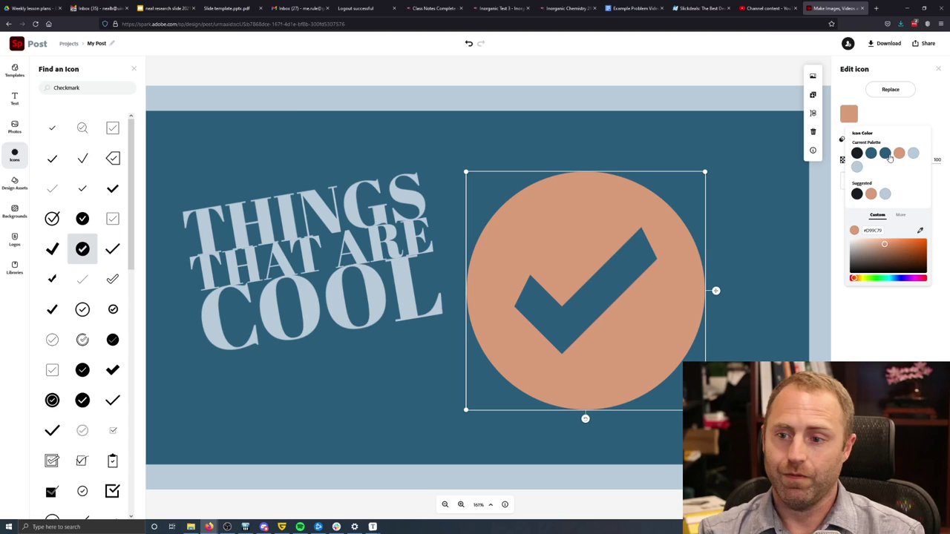
click(884, 194)
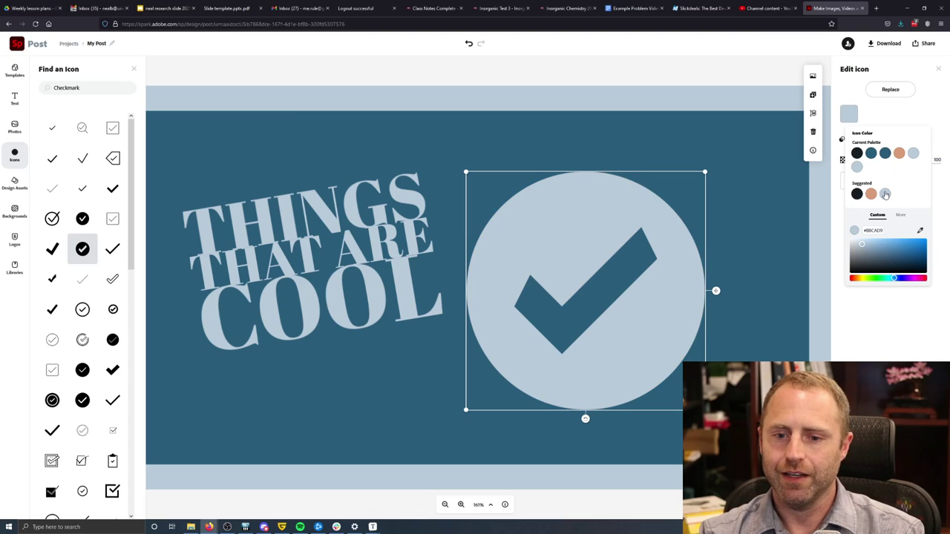
click(898, 156)
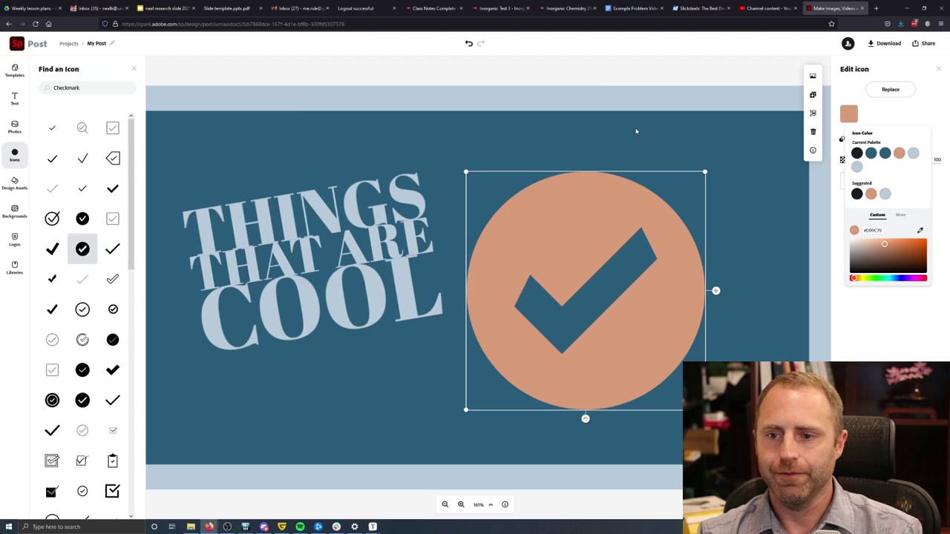
click(133, 69)
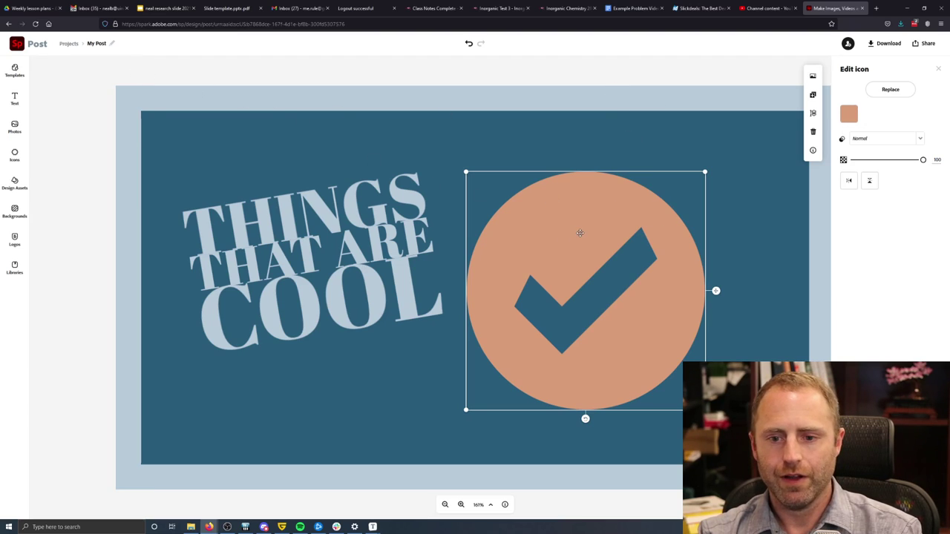
Drag the peach checkmark past the centre guide, vertically level with the title.
drag(579, 231, 603, 235)
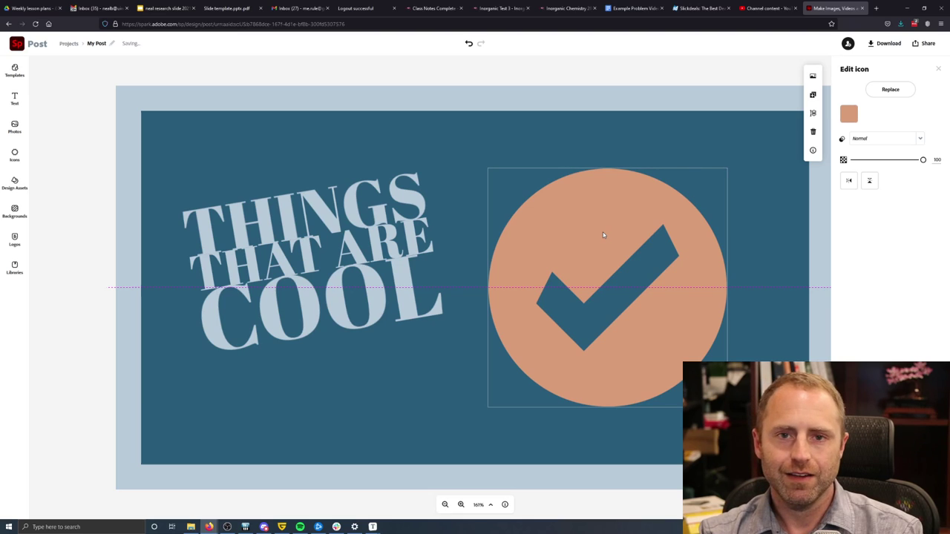
drag(602, 235, 623, 234)
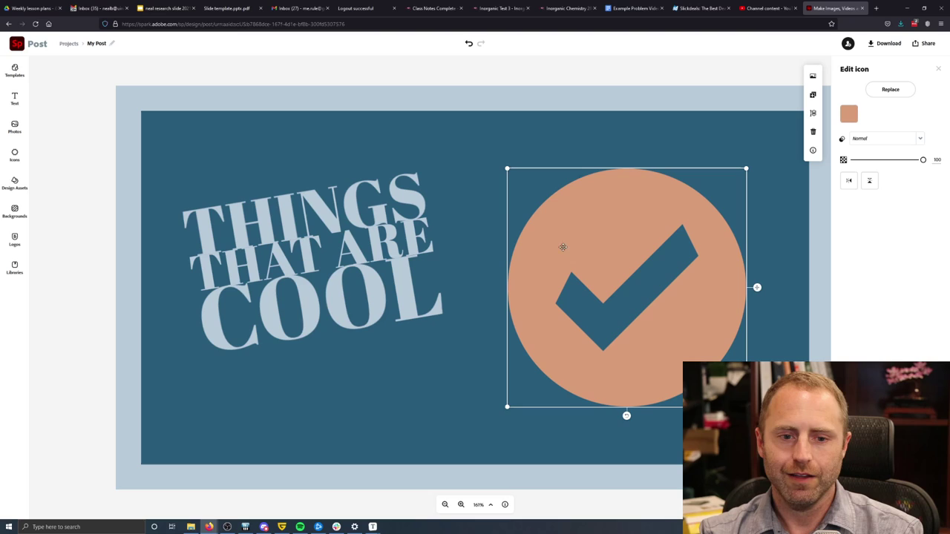
click(438, 242)
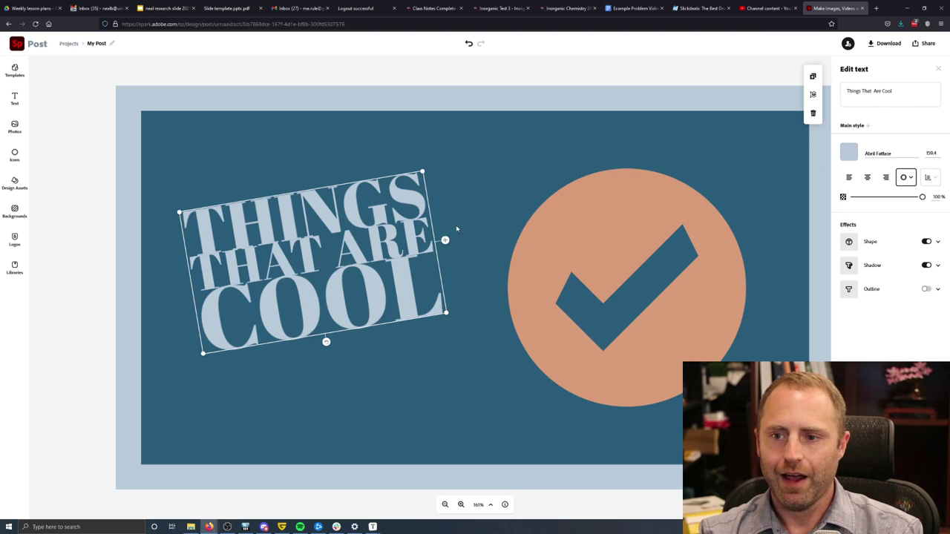
Duplicate the Things That Are Cool title and drag the copy back over the original.
click(813, 76)
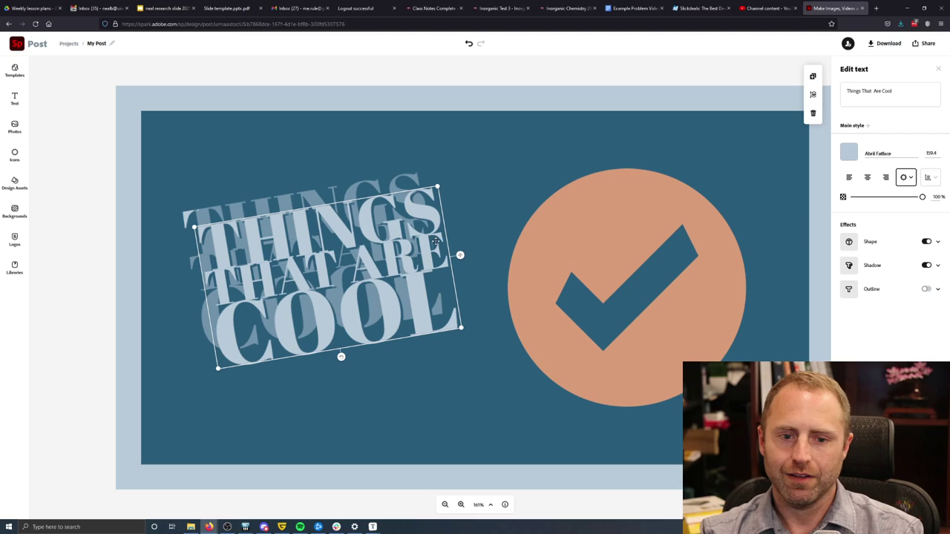
drag(377, 255, 362, 237)
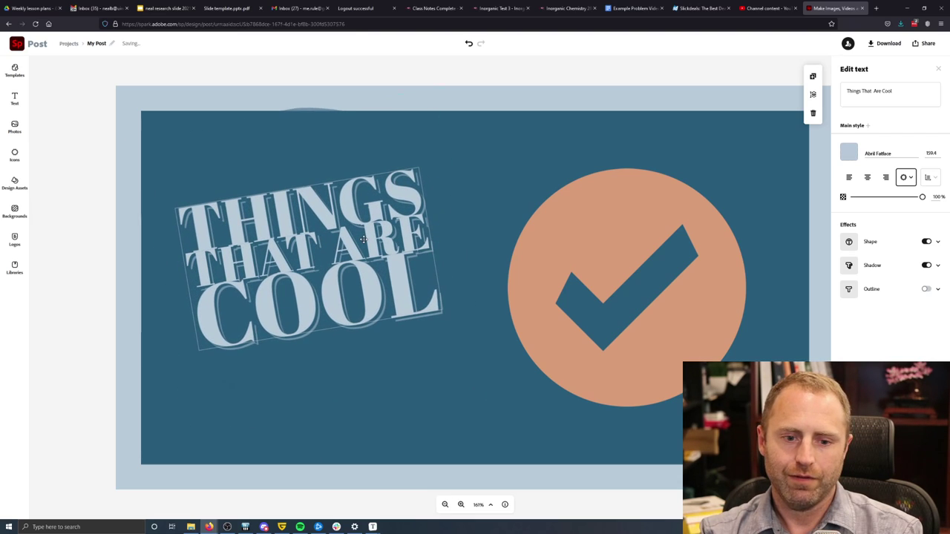
drag(364, 240, 360, 237)
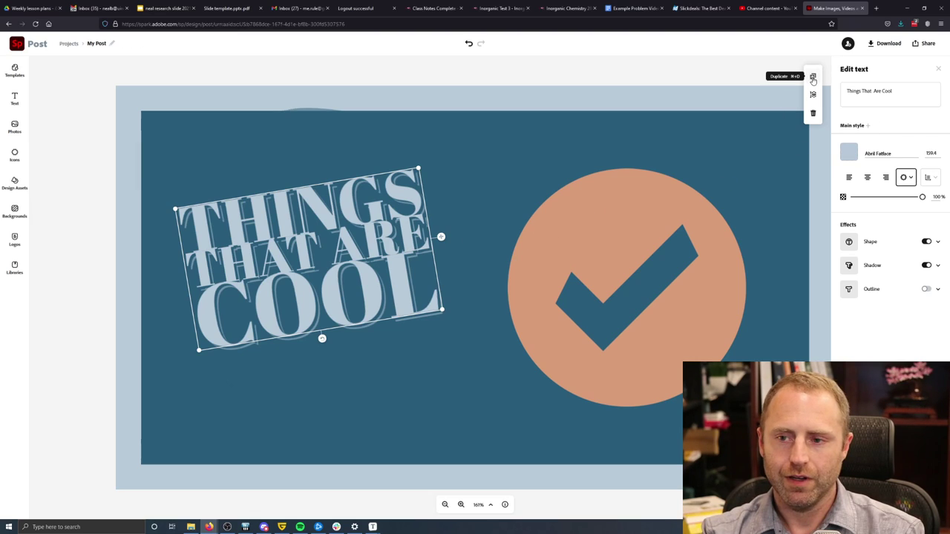
Duplicate the title again, move the copy down-right, and turn off its shape and shadow effects.
click(812, 78)
drag(386, 269, 441, 323)
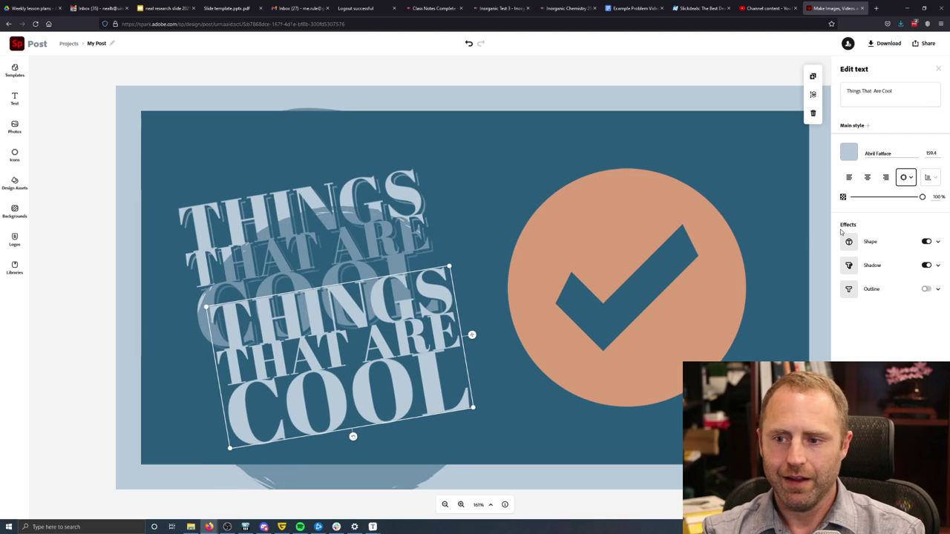
click(927, 242)
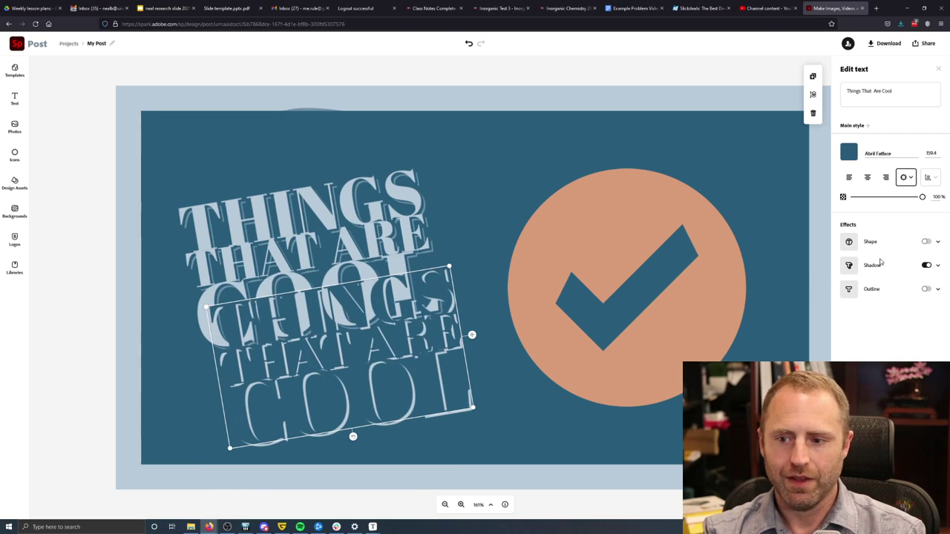
click(926, 265)
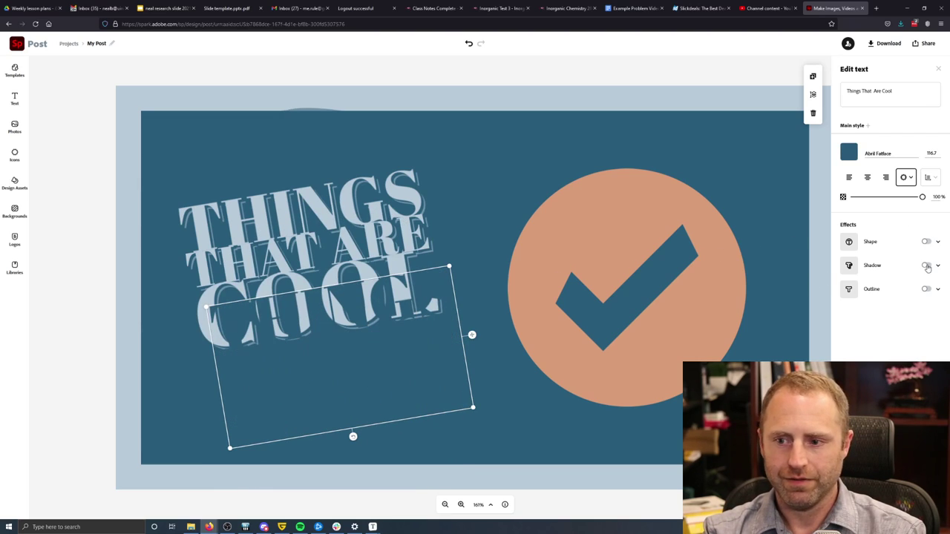
Make the title copy light blue and rotate it back to level.
click(848, 152)
click(912, 191)
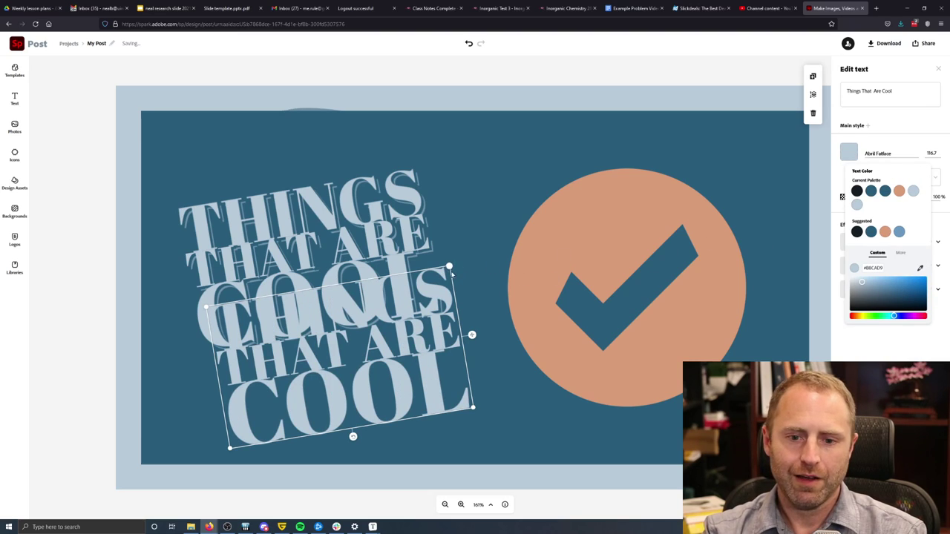
click(471, 334)
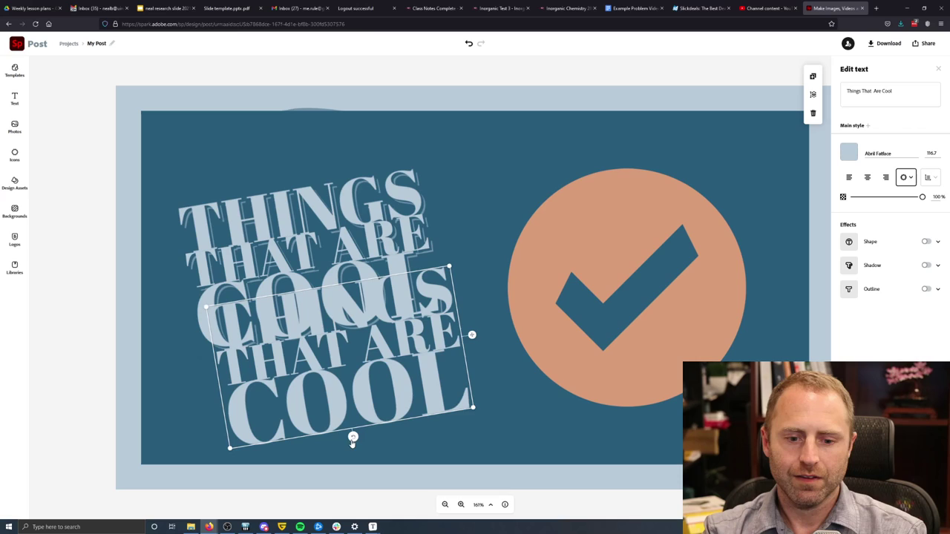
drag(353, 437, 339, 437)
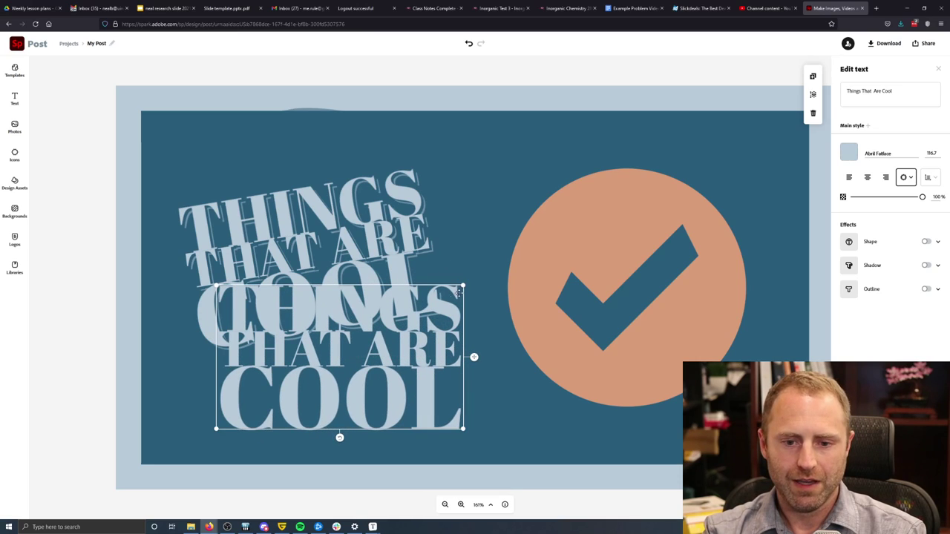
Replace the copy's text with 'With' plus the presenter's name, resize the box, and set font size 116.7.
triple_click(903, 89)
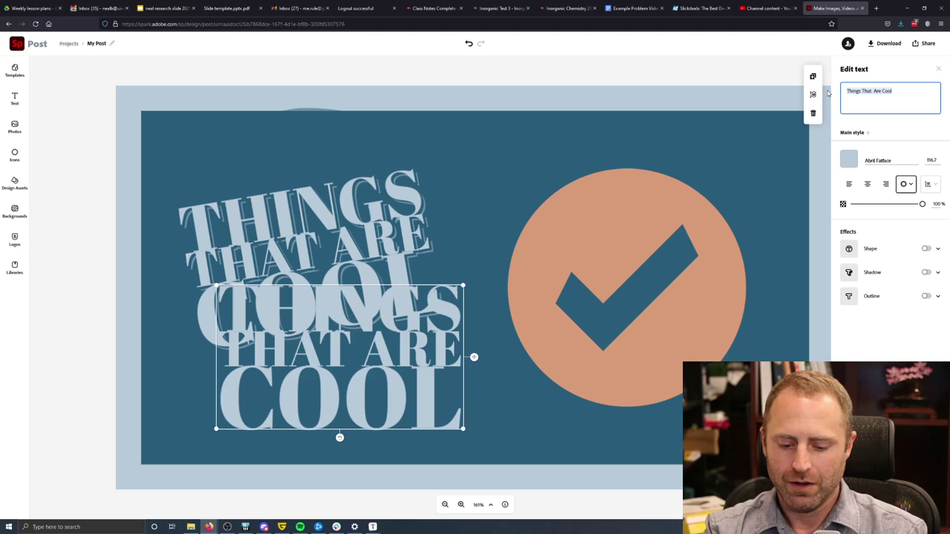
text(With Brad Neal)
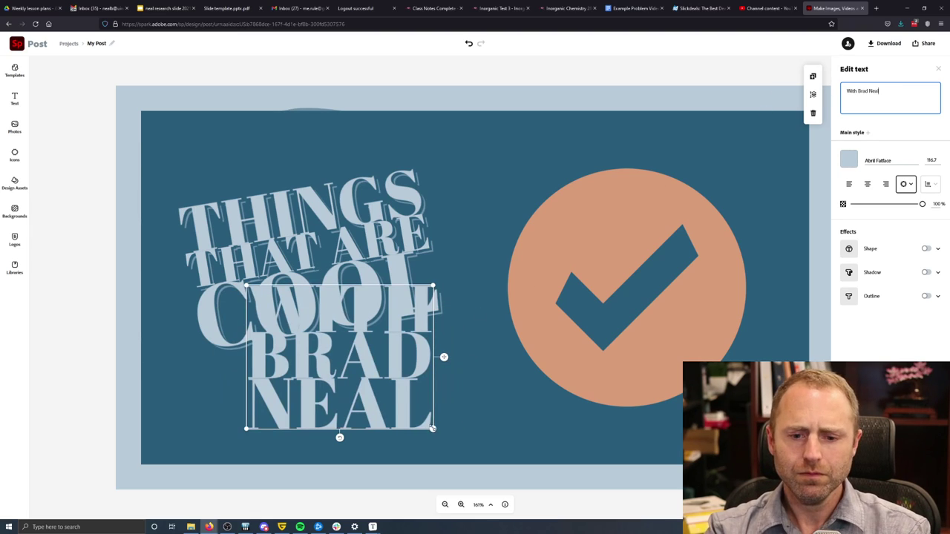
drag(432, 428, 553, 363)
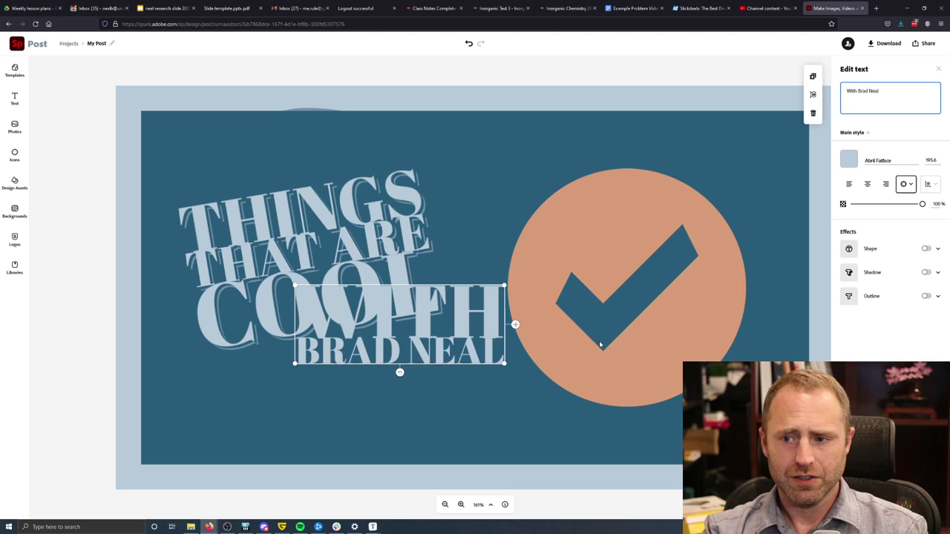
click(931, 160)
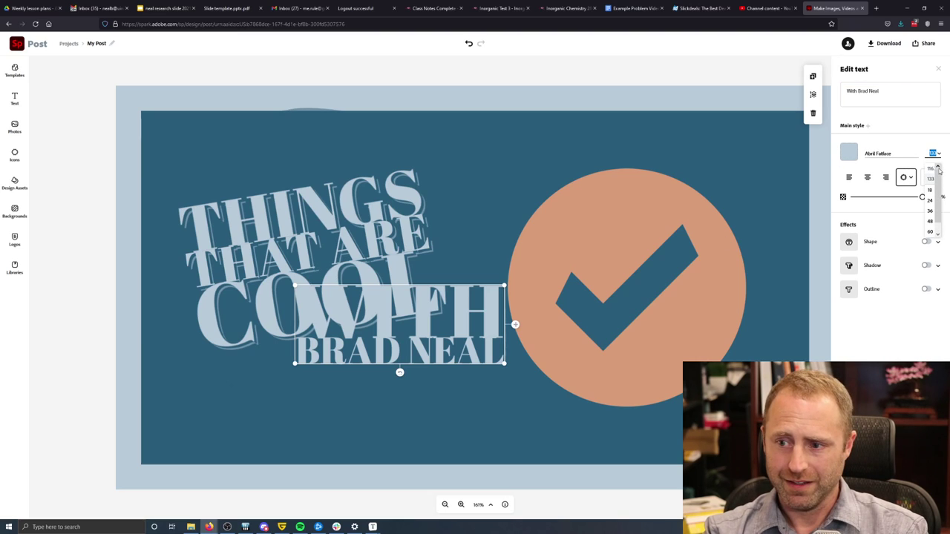
click(932, 169)
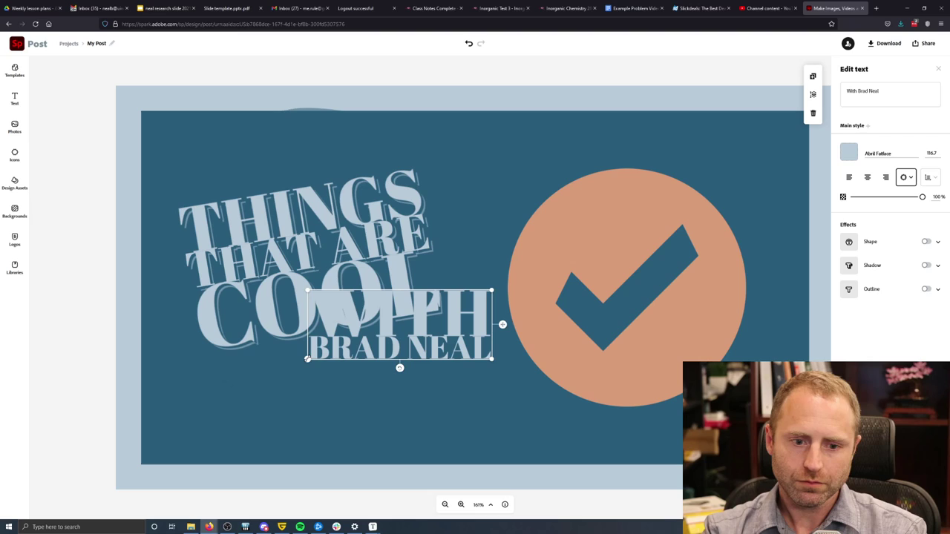
Move the subtitle below COOL and enlarge it slightly.
drag(307, 359, 208, 322)
drag(371, 312, 338, 399)
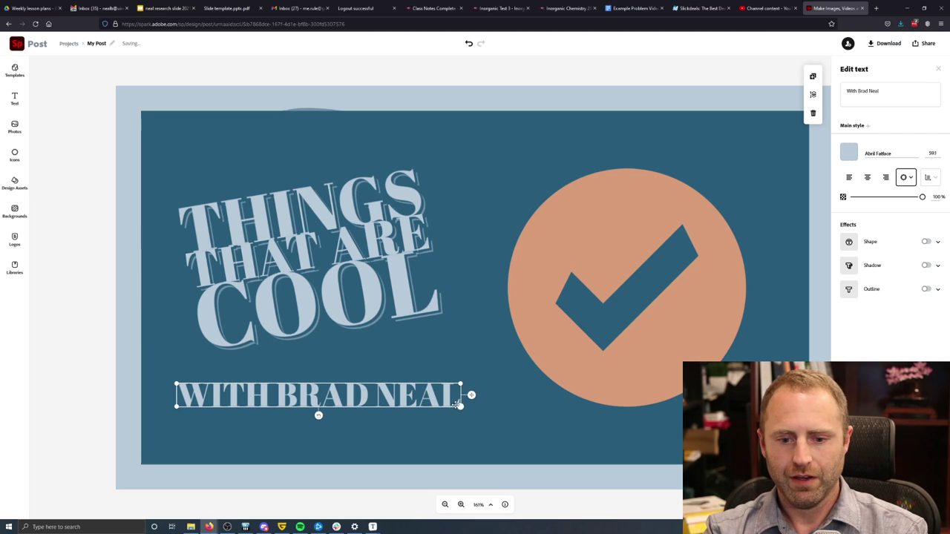
drag(460, 406, 502, 434)
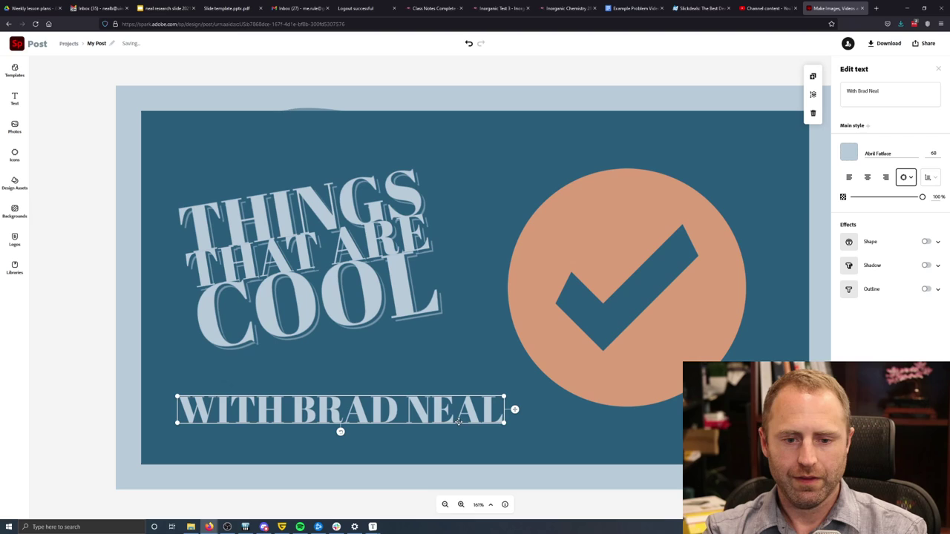
Enlarge the rotated Things That Are Cool title toward the upper right from its corner.
click(412, 185)
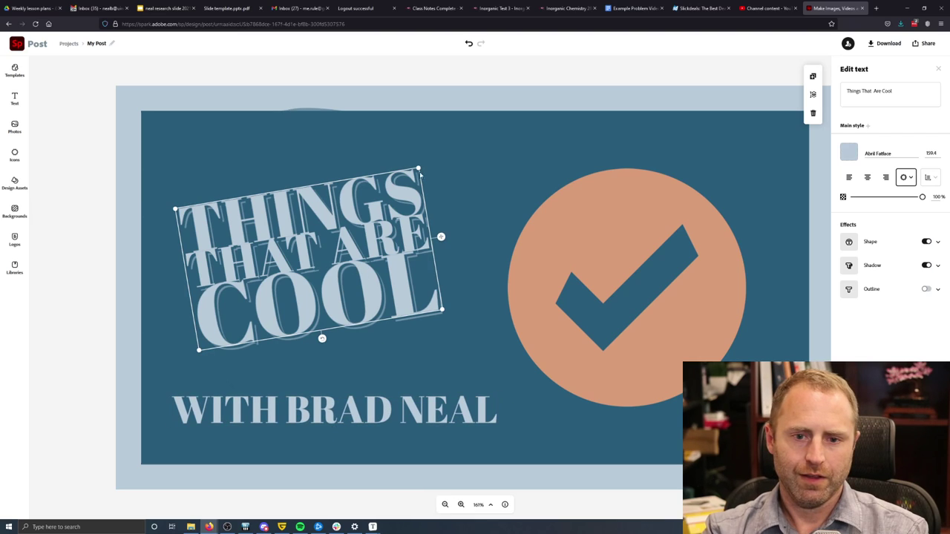
drag(421, 167, 448, 144)
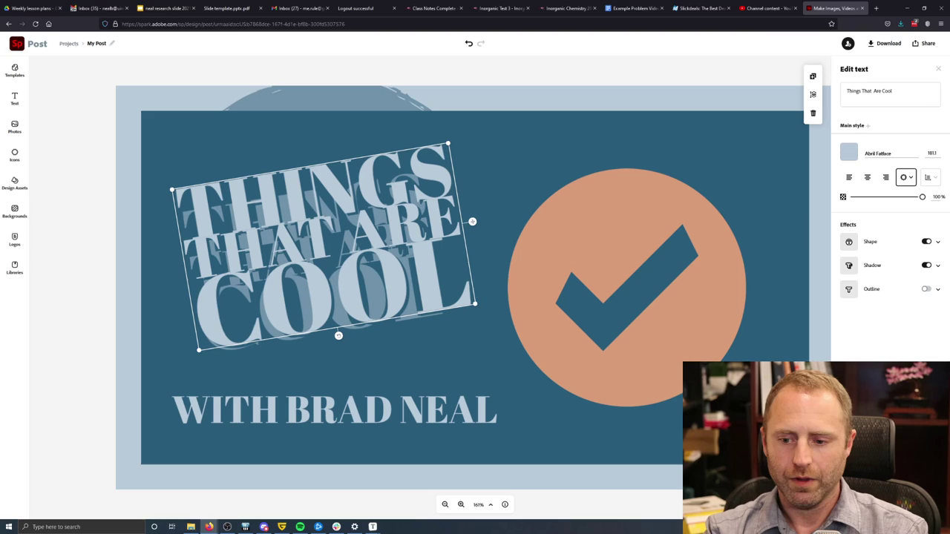
key(ctrl+z)
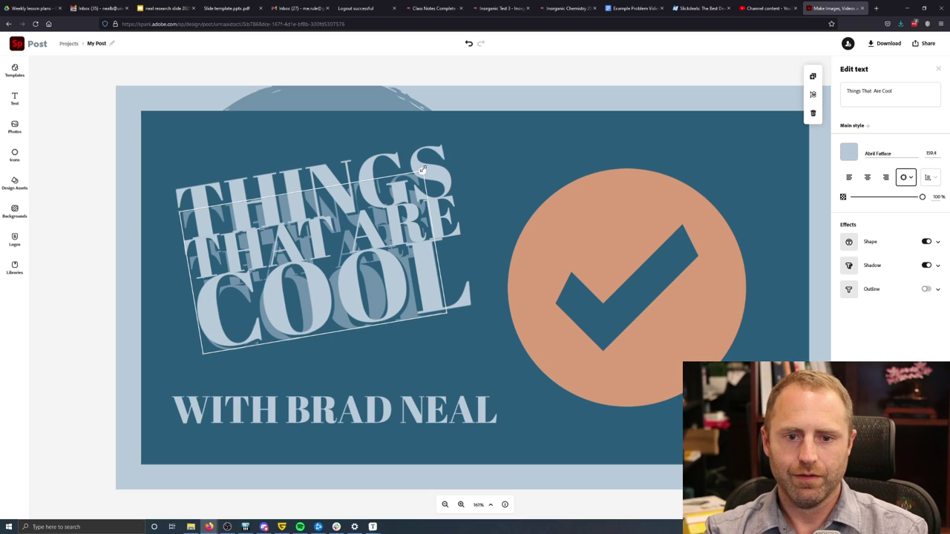
drag(424, 172, 450, 147)
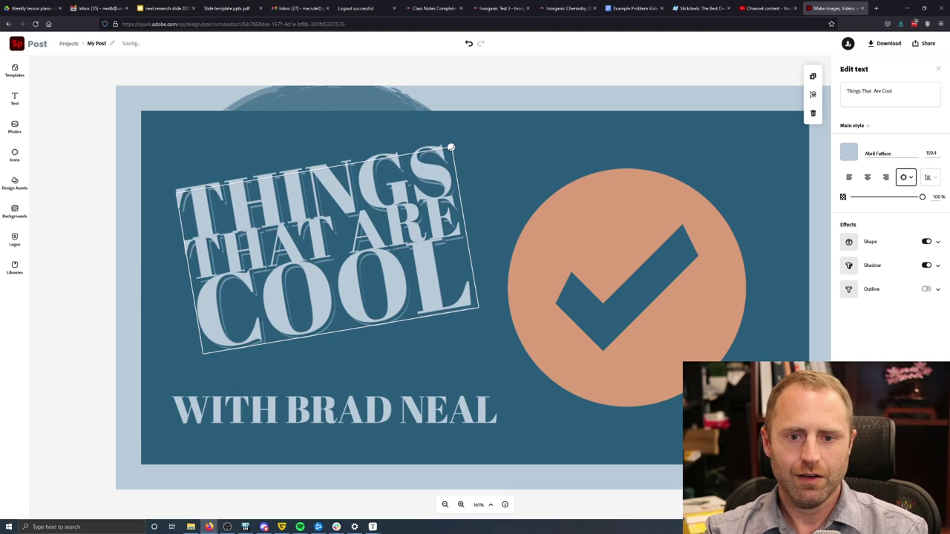
drag(450, 148, 451, 148)
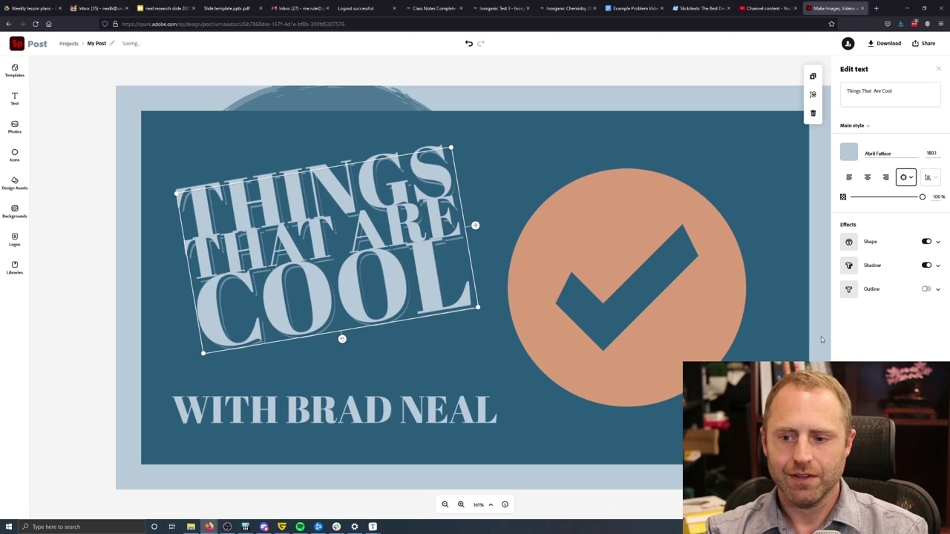
Turn off the title's shape effect and try toggling its shadow and colour options.
click(925, 242)
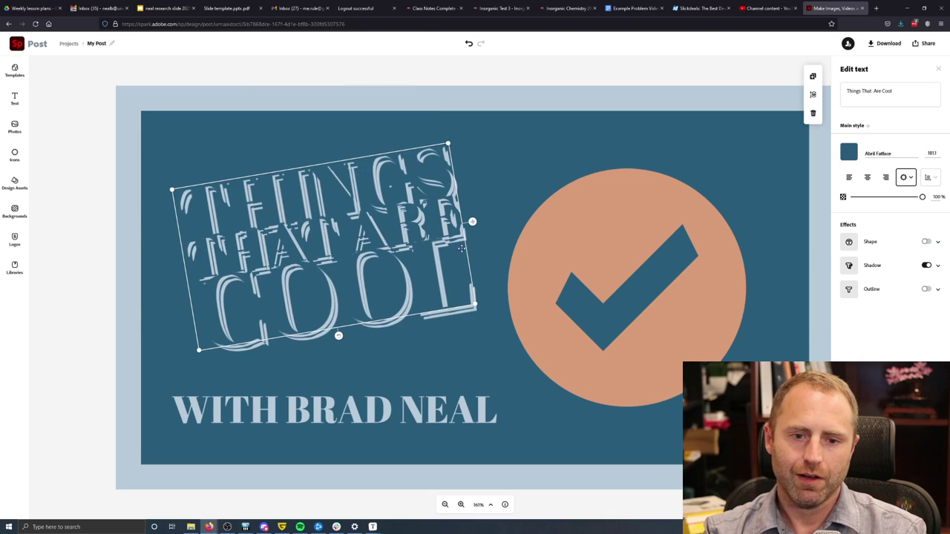
click(927, 265)
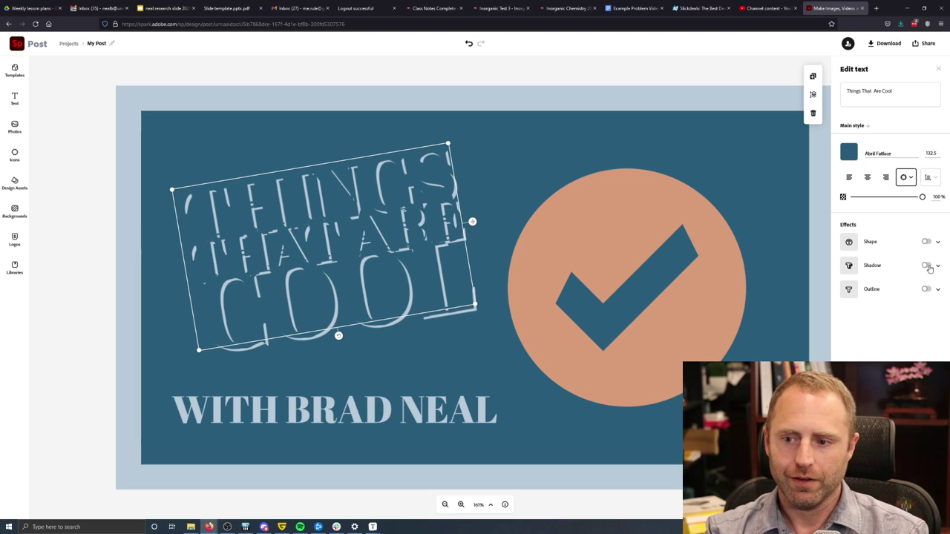
click(927, 266)
click(847, 152)
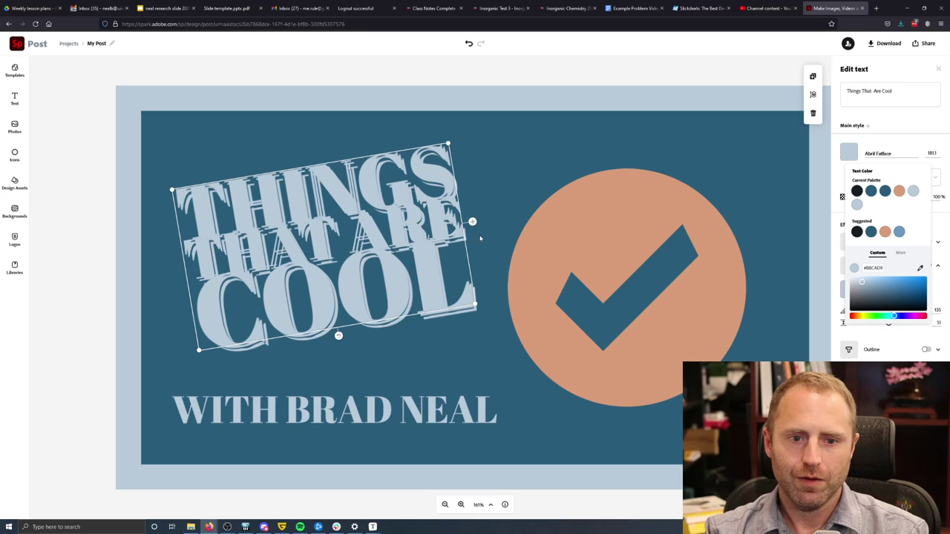
key(Escape)
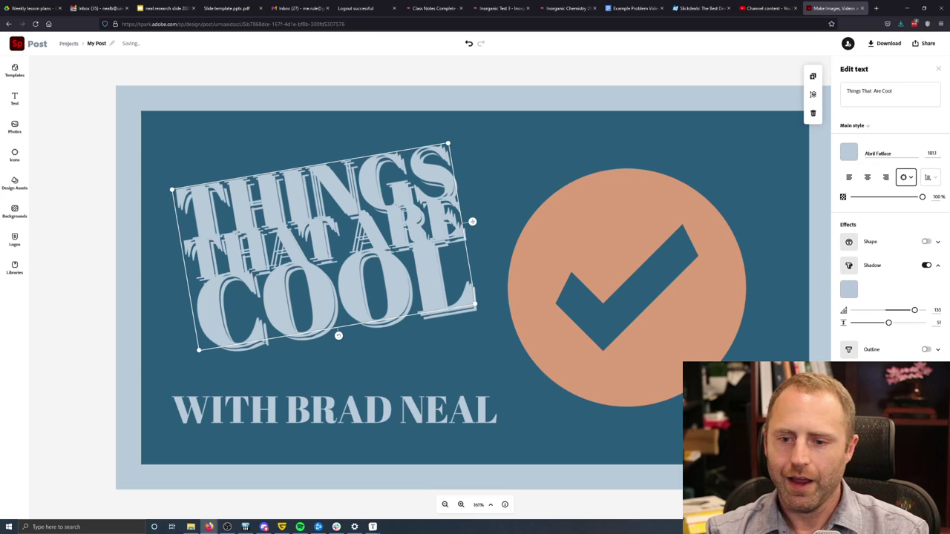
click(927, 265)
click(927, 265)
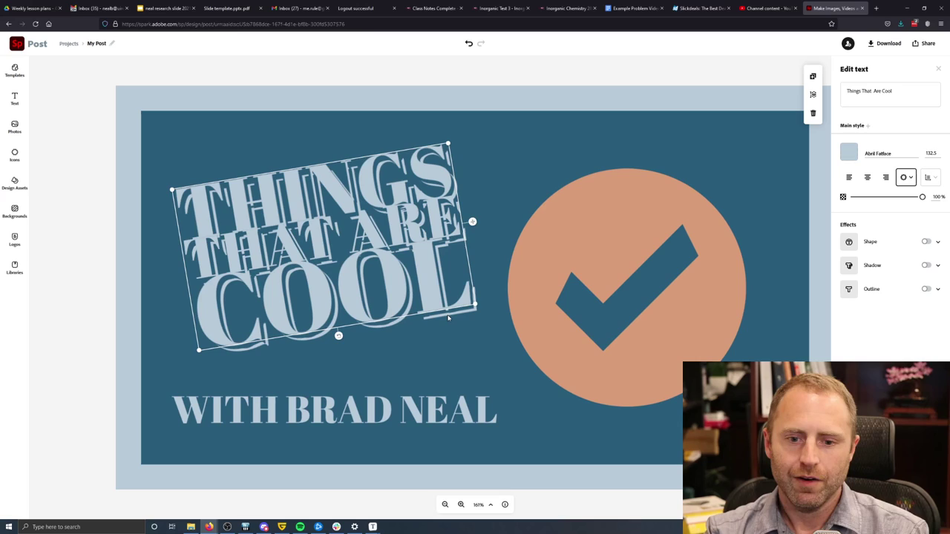
Turn off the shadow and recolour the title copy near-black after trying teal and light blue.
click(927, 266)
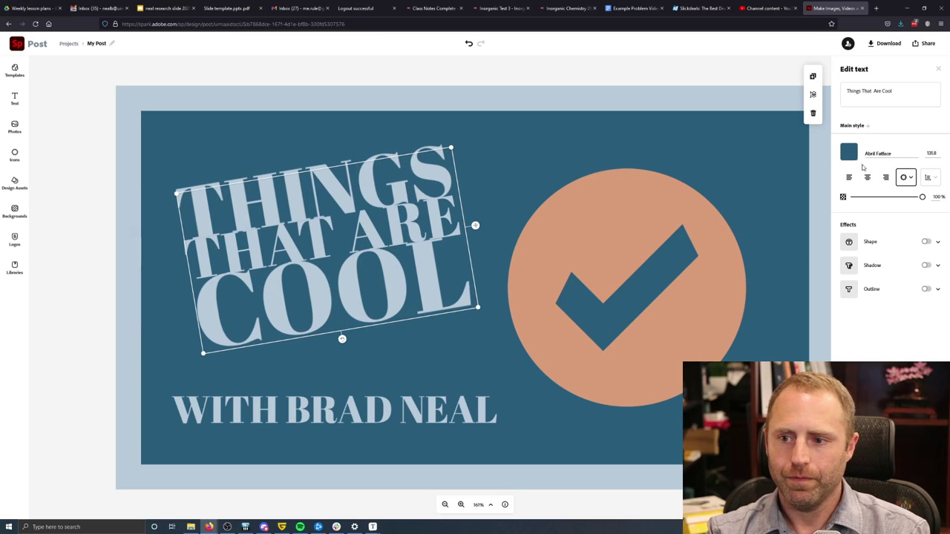
click(848, 152)
click(886, 196)
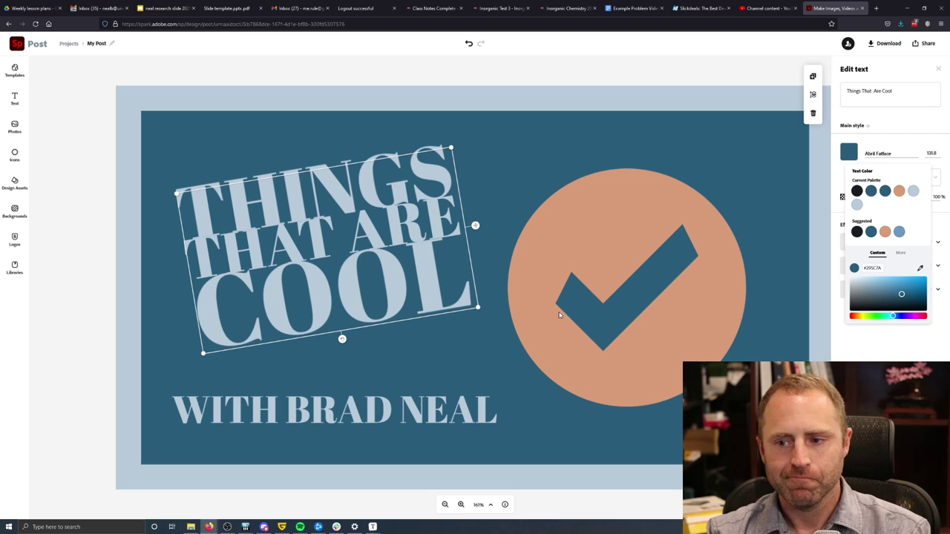
click(857, 204)
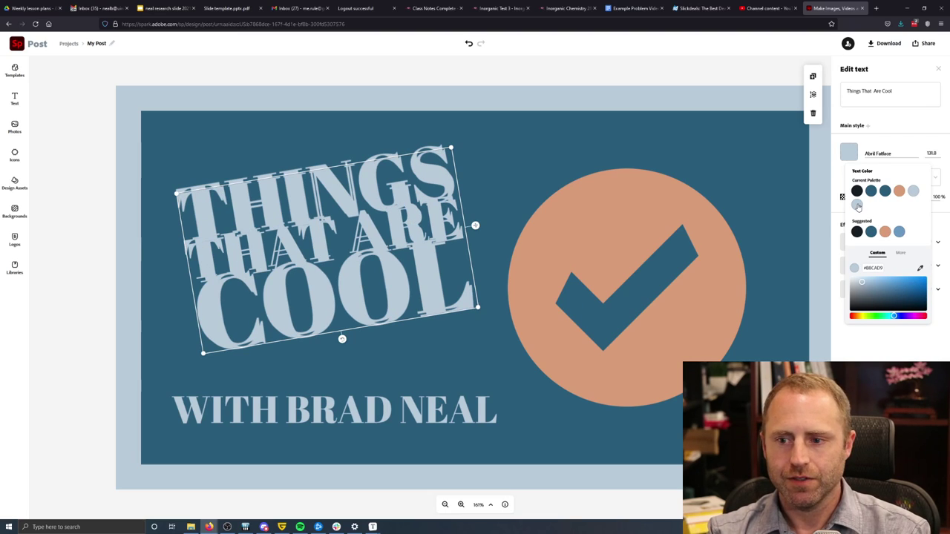
click(856, 232)
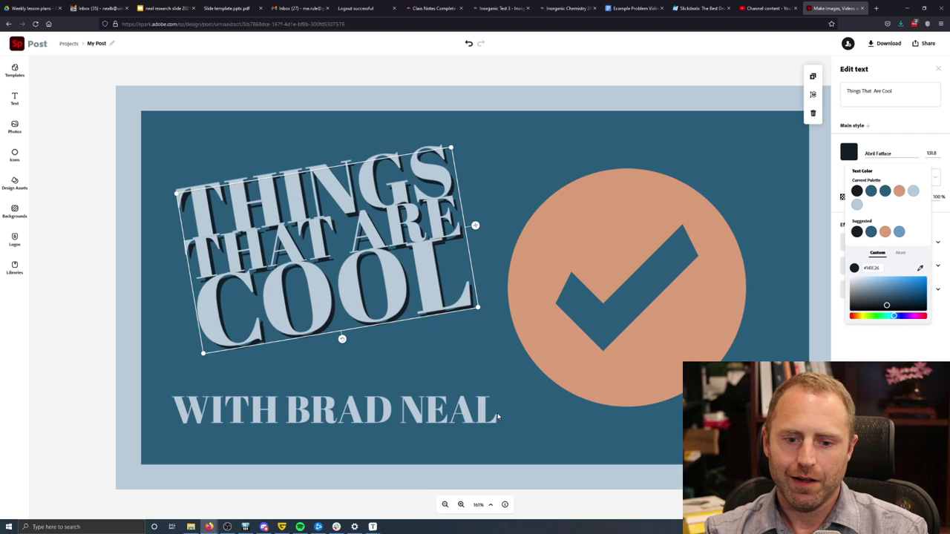
click(529, 417)
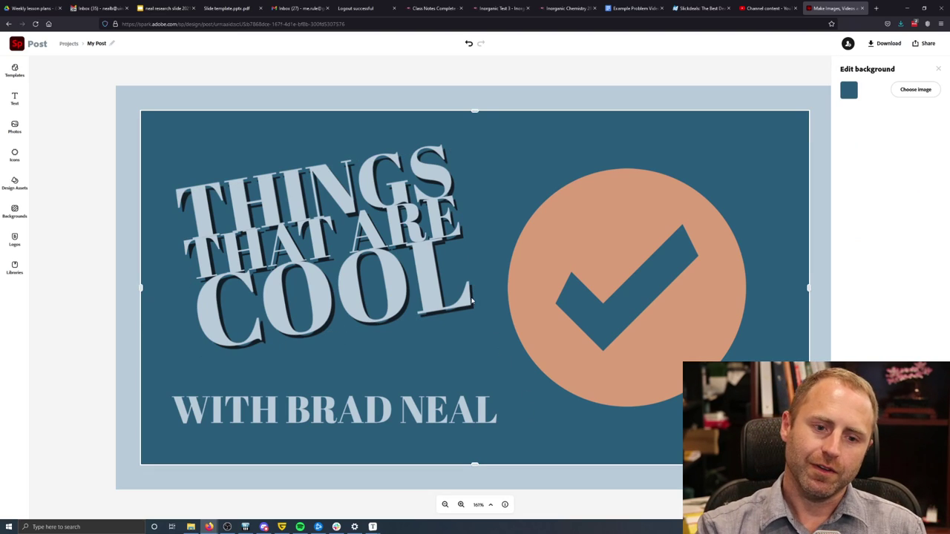
Nudge the light-blue title slightly so the dark copy shows as a slim edge.
click(375, 245)
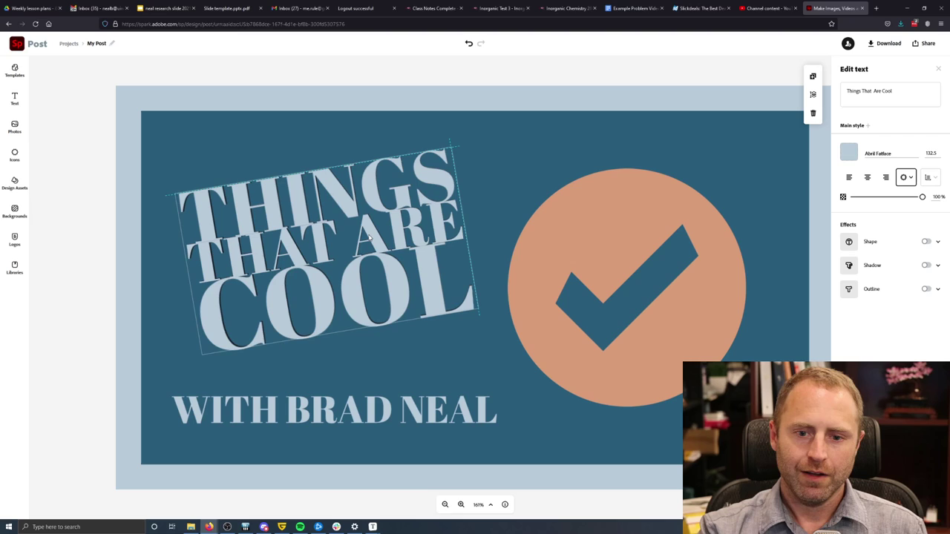
drag(367, 233, 365, 234)
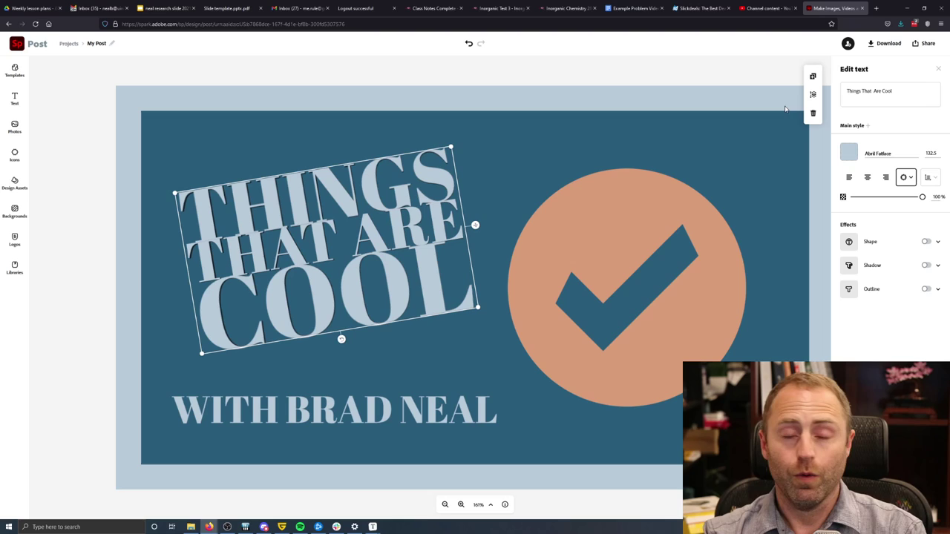
Download the thumbnail as a PNG and dismiss the browser's download prompt.
click(755, 68)
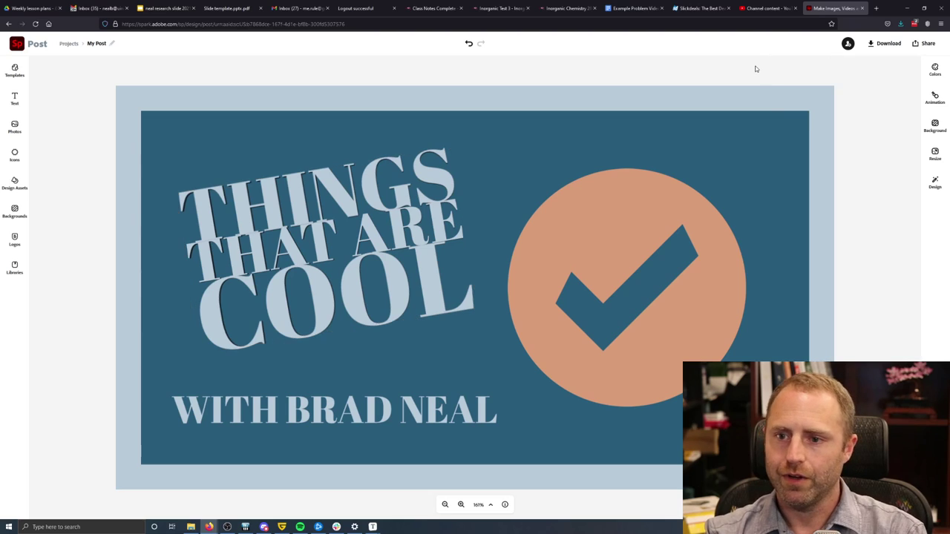
click(884, 45)
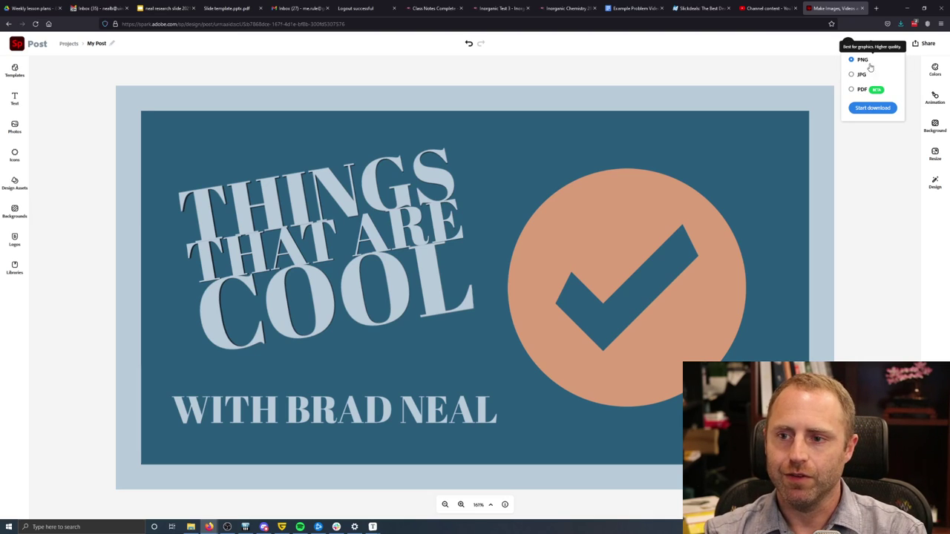
click(879, 108)
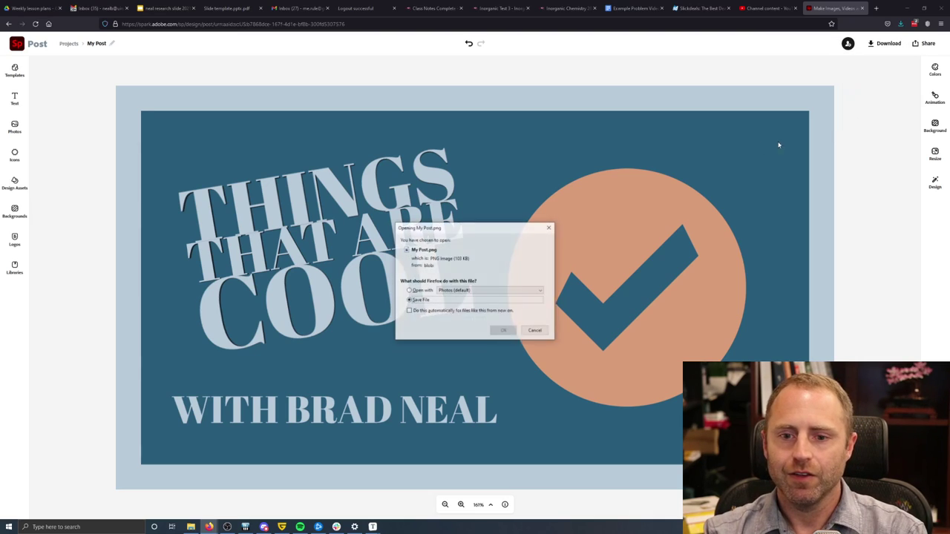
click(549, 228)
Reopen the download format options with PNG selected for My Post.
click(883, 44)
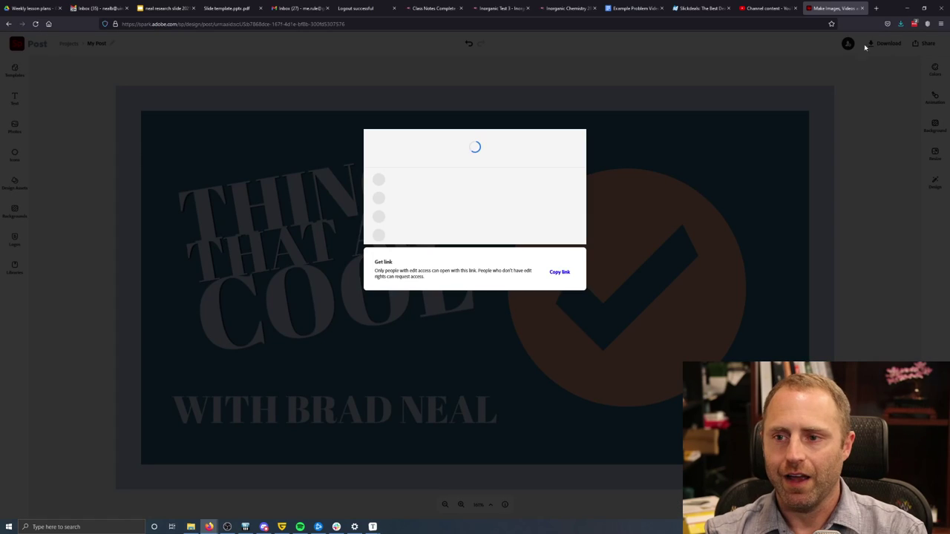
click(889, 50)
click(887, 45)
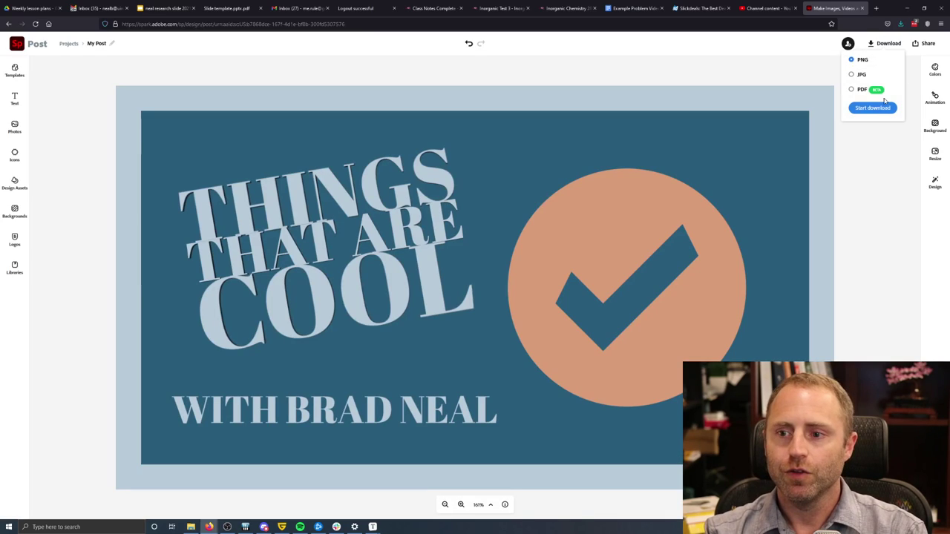